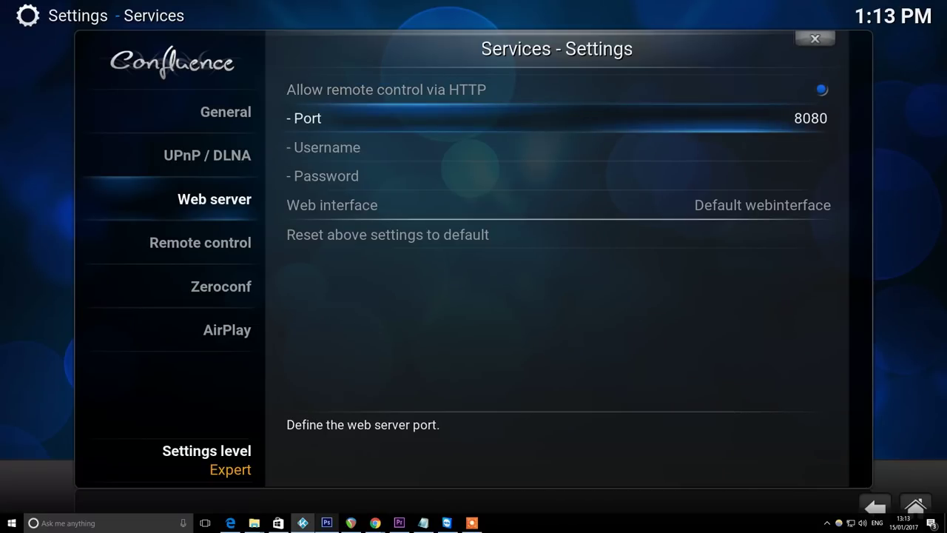
Clear the current 8080 value from Kodi's web server port field
{"action": "key", "text": "BackSpace"}
{"action": "key", "text": "BackSpace"}
{"action": "key", "text": "BackSpace"}
{"action": "key", "text": "BackSpace"}
Set the Kodi web server port to 2340 and enter a username and password
{"action": "type", "text": "2340"}
{"action": "key", "text": "Down"}
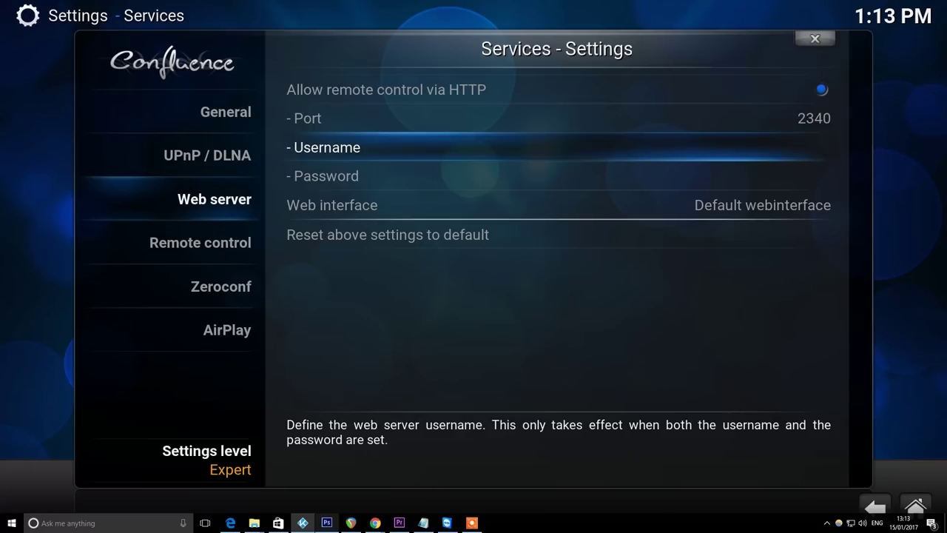
{"action": "type", "text": "di"}
{"action": "key", "text": "Down"}
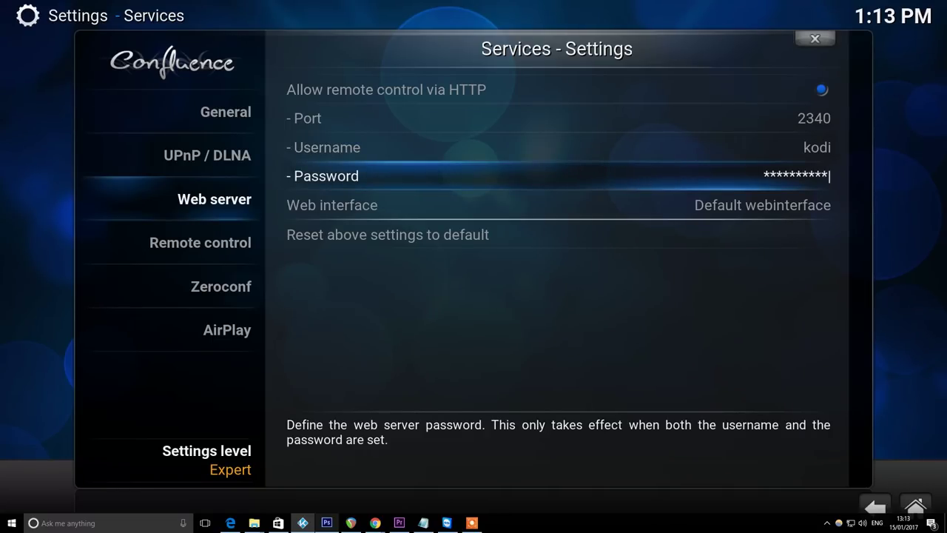
{"action": "key", "text": "Return"}
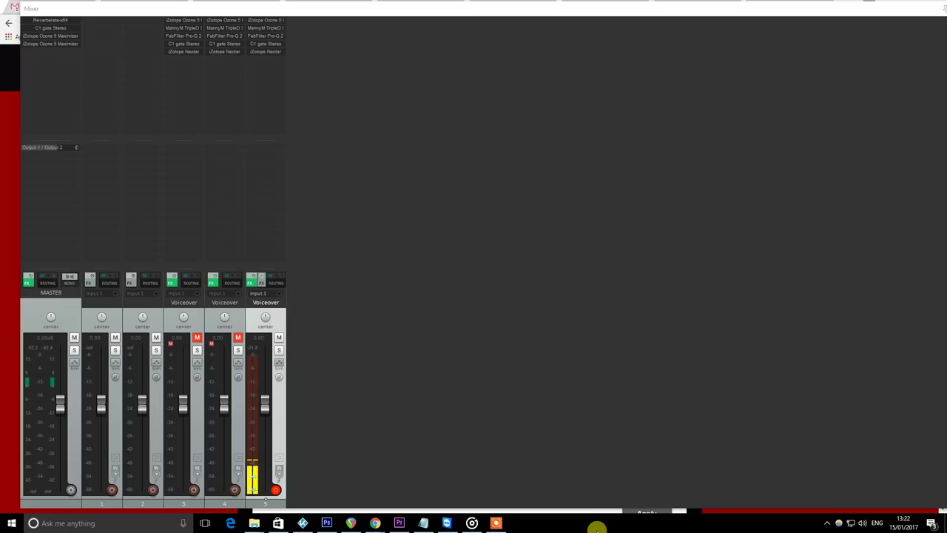
Run ipconfig in Command Prompt to read IPv4 192.168.0.13 and gateway 192.168.0.1
{"action": "left_click", "coordinate": [99, 521]}
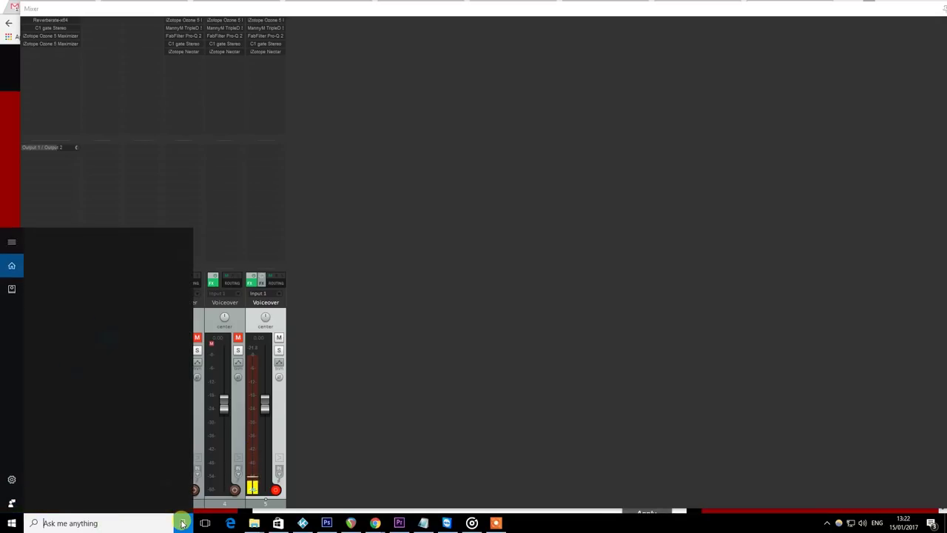
{"action": "type", "text": "cmd"}
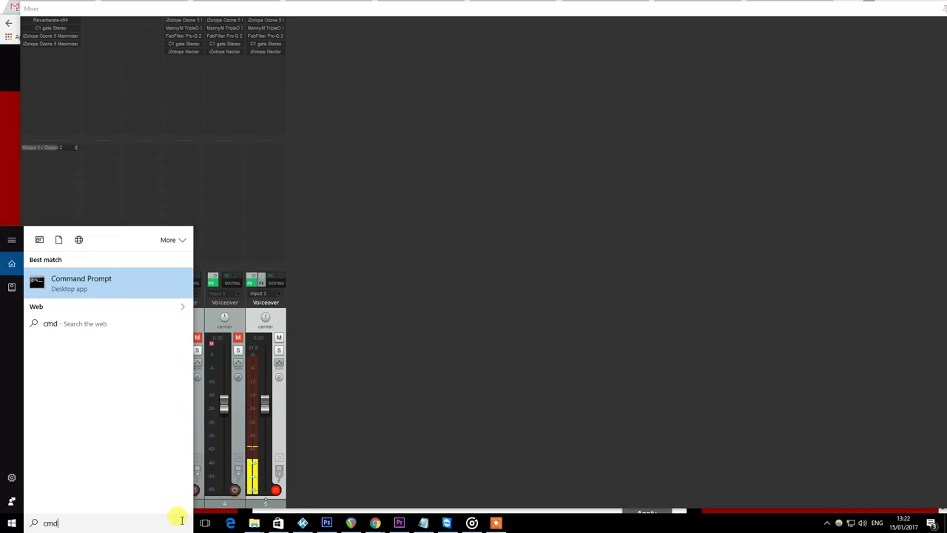
{"action": "key", "text": "Return"}
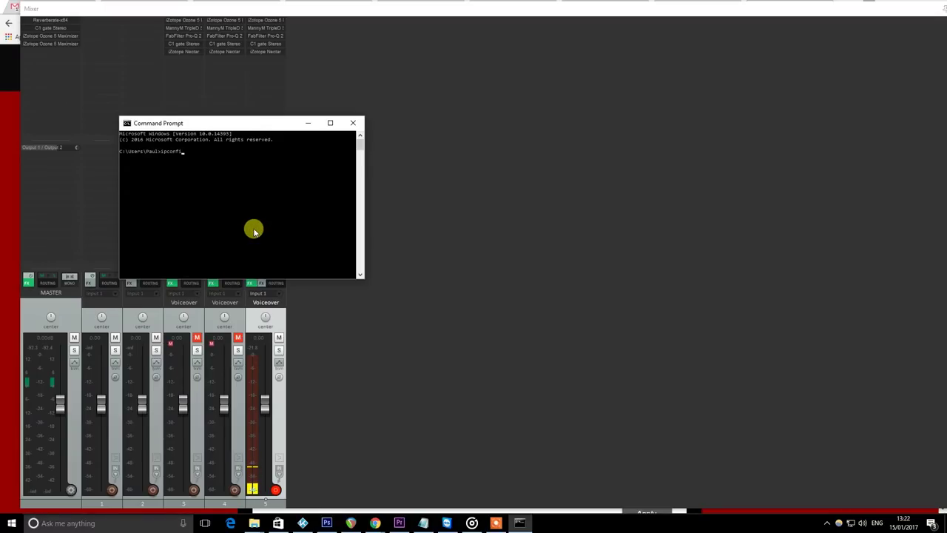
{"action": "key", "text": "Return"}
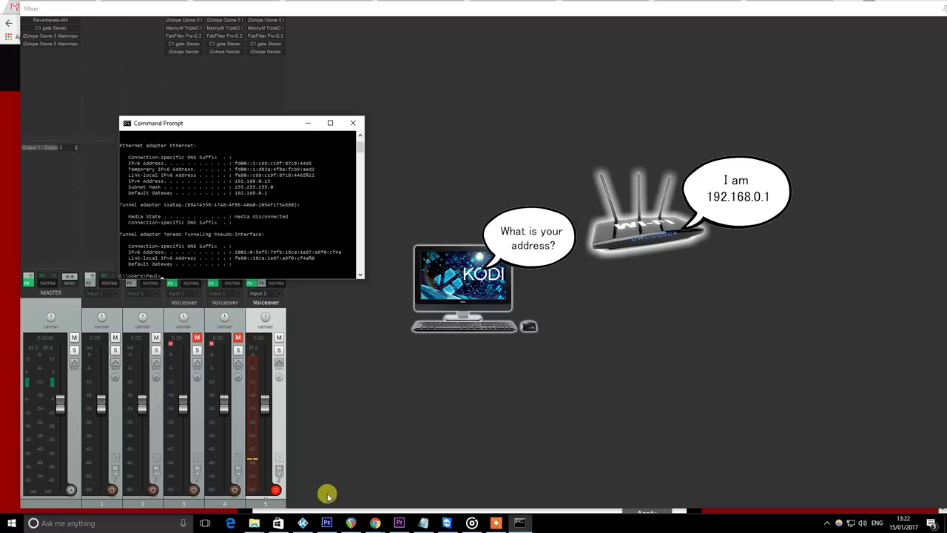
{"action": "mouse_move", "coordinate": [376, 522]}
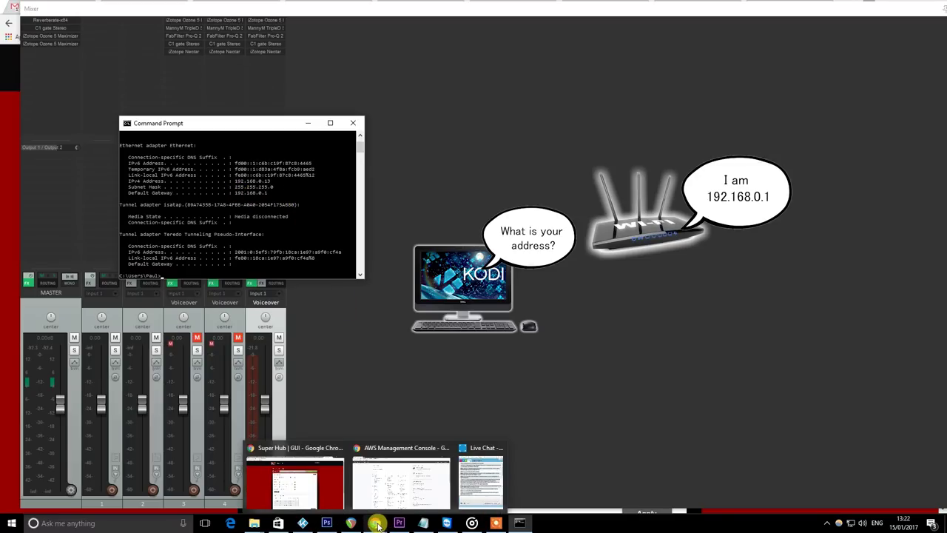
{"action": "left_click", "coordinate": [294, 481]}
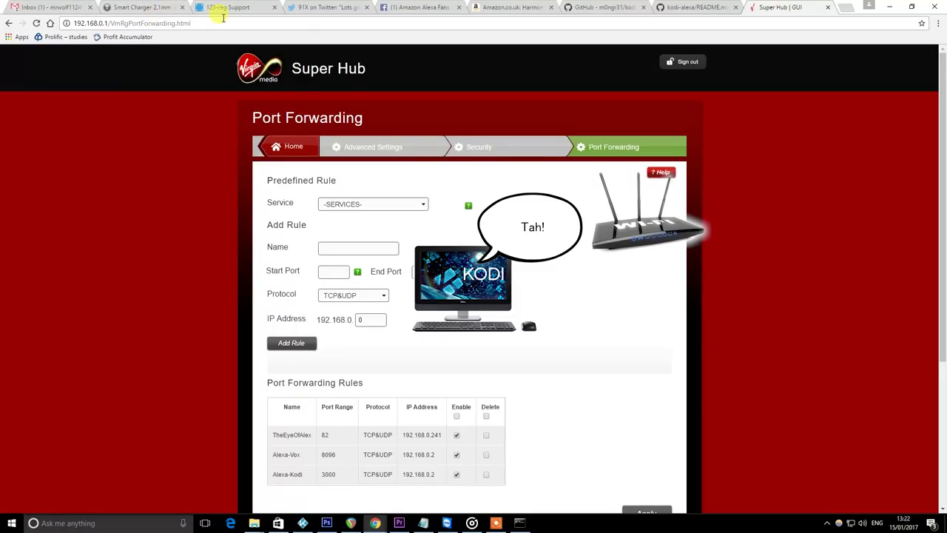
Load 192.168.0.1 in Chrome and sign in to the Super Hub settings
{"action": "left_click", "coordinate": [257, 23]}
{"action": "type", "text": "192.168."}
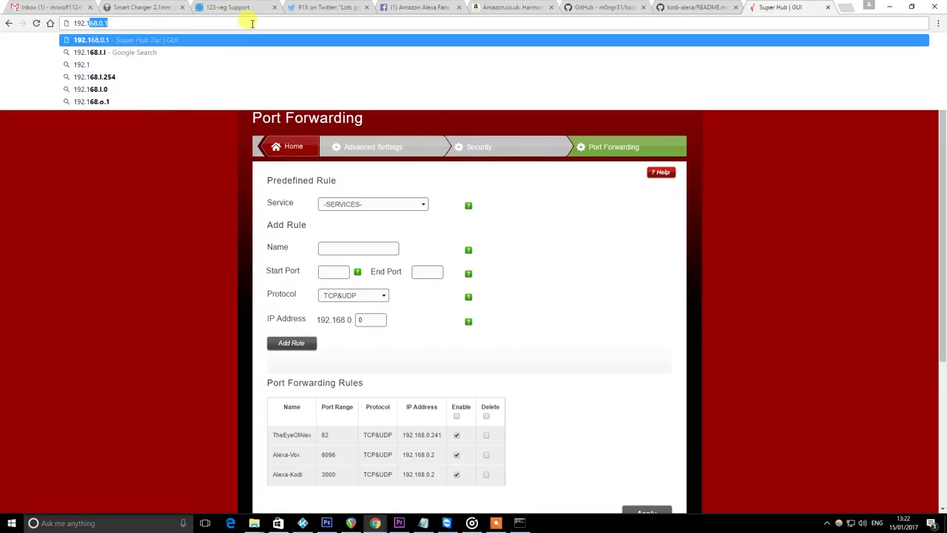
{"action": "type", "text": "0.1"}
{"action": "key", "text": "Return"}
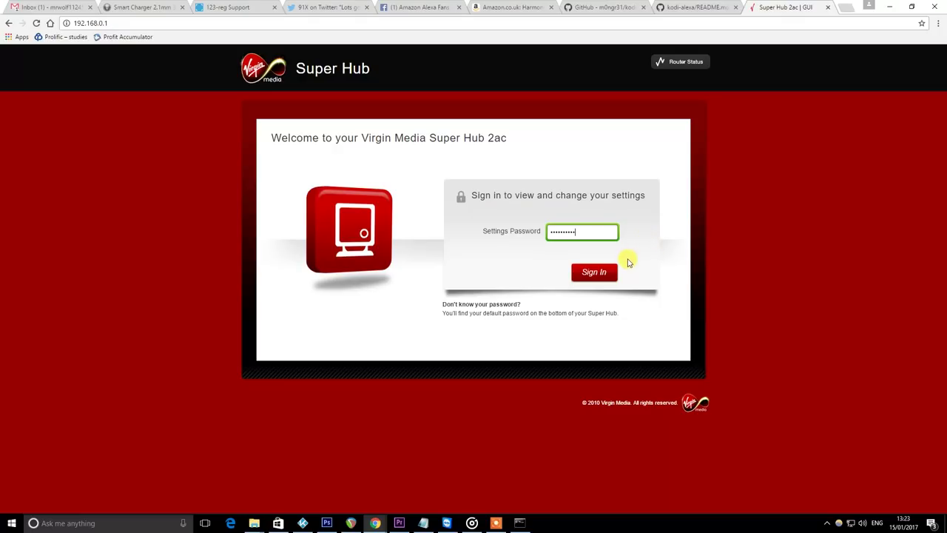
{"action": "left_click", "coordinate": [594, 272]}
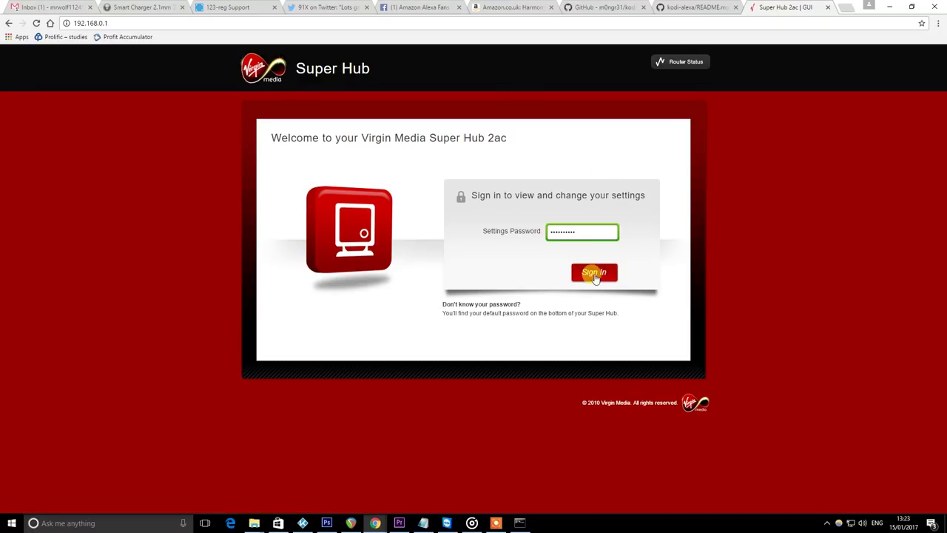
{"action": "left_click", "coordinate": [595, 274]}
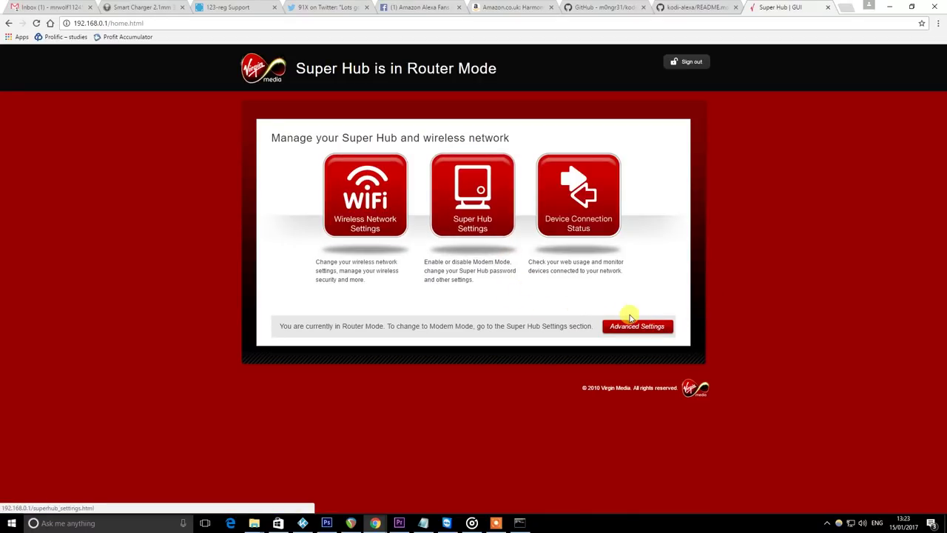
Navigate through Advanced Settings to the Super Hub's Port Forwarding page
{"action": "left_click", "coordinate": [640, 327]}
{"action": "scroll", "coordinate": [802, 235], "scroll_direction": "down", "scroll_amount": 2}
{"action": "scroll", "coordinate": [797, 244], "scroll_direction": "up", "scroll_amount": 2}
{"action": "scroll", "coordinate": [796, 247], "scroll_direction": "down", "scroll_amount": 4}
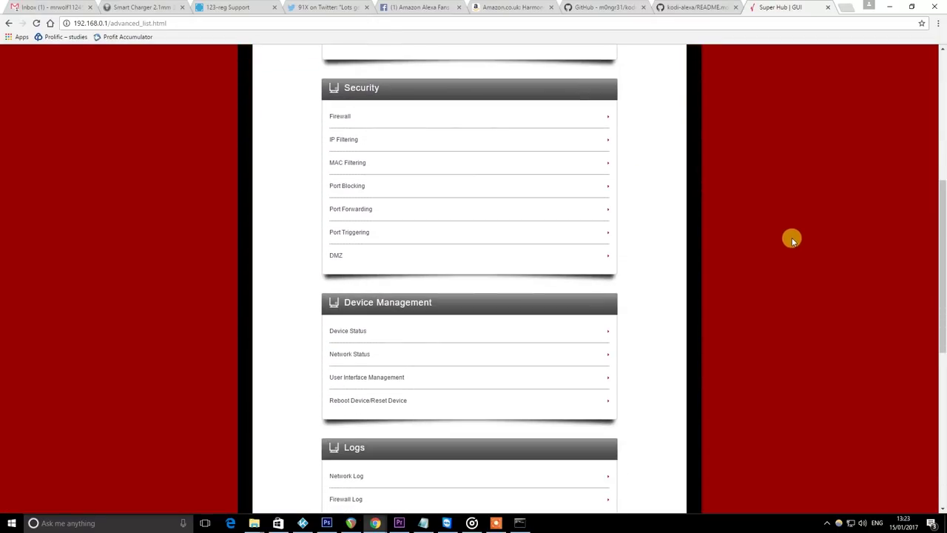
{"action": "left_click", "coordinate": [354, 214]}
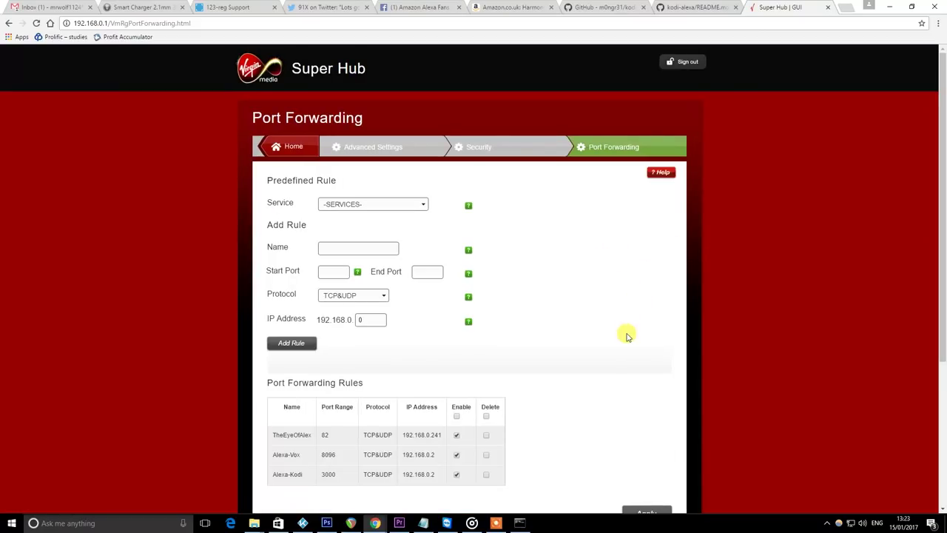
{"action": "scroll", "coordinate": [619, 375], "scroll_direction": "down", "scroll_amount": 1}
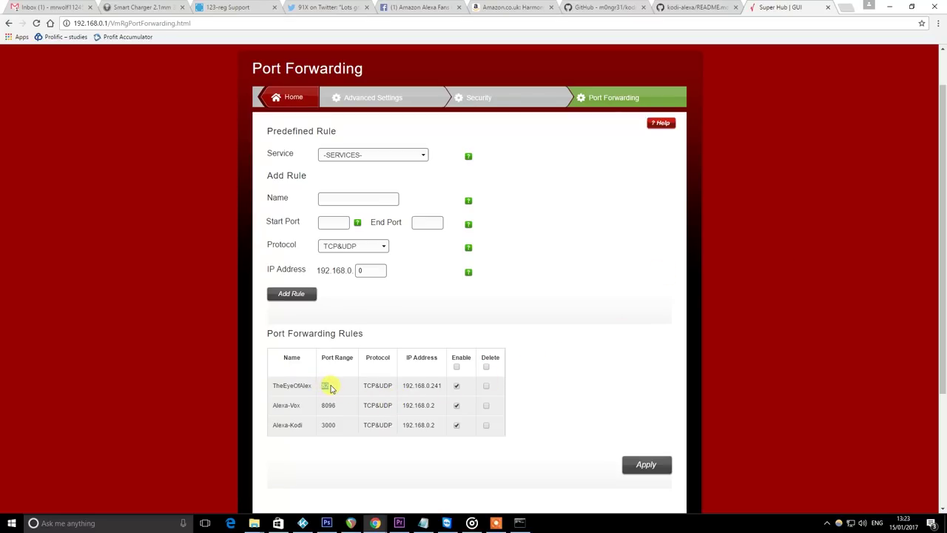
Enter rule name Kodi with start and end port 2340
{"action": "left_click_drag", "start_coordinate": [400, 385], "coordinate": [442, 386]}
{"action": "left_click", "coordinate": [535, 375]}
{"action": "left_click", "coordinate": [336, 197]}
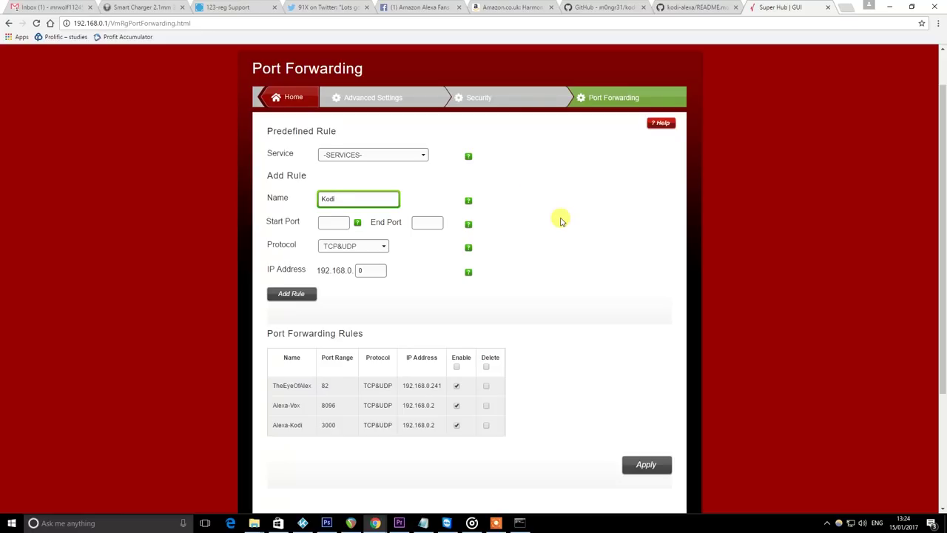
{"action": "left_click", "coordinate": [334, 223]}
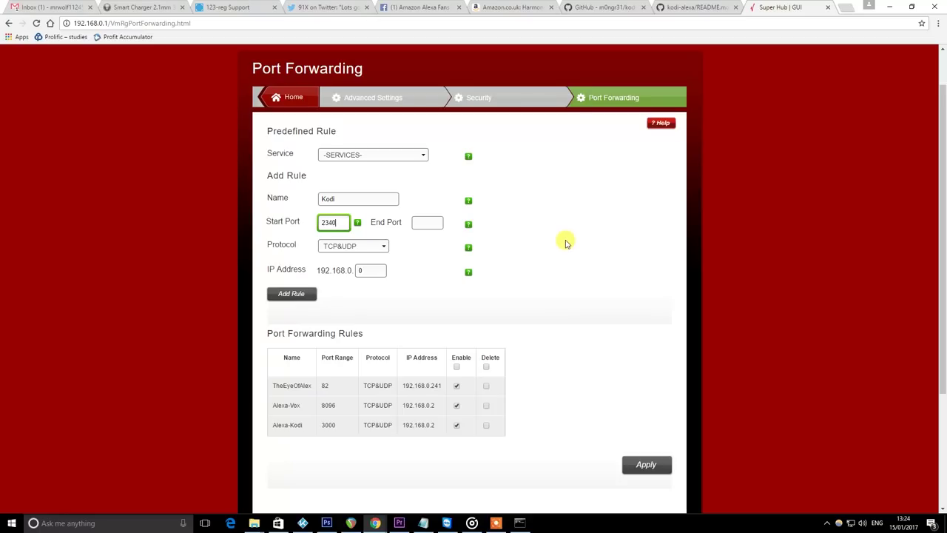
{"action": "left_click", "coordinate": [427, 222]}
{"action": "type", "text": "2"}
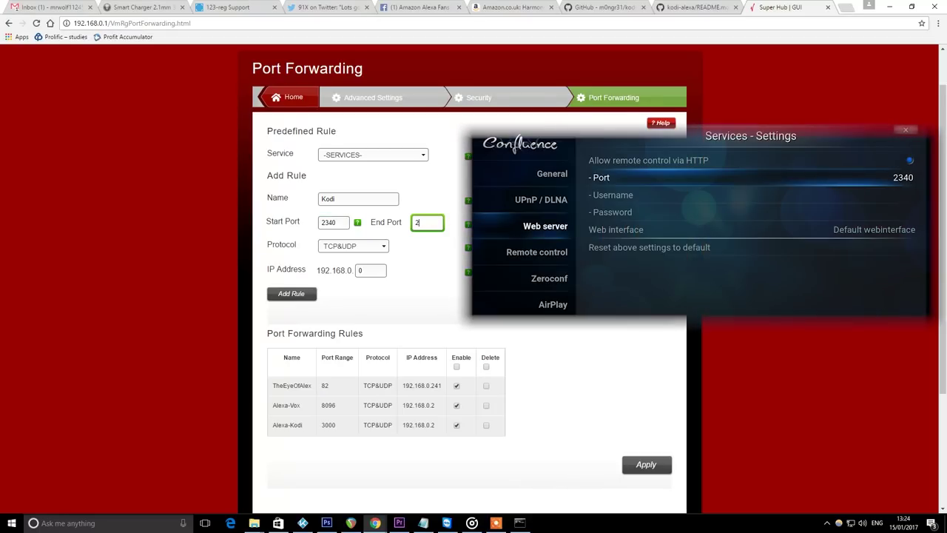
{"action": "type", "text": "340"}
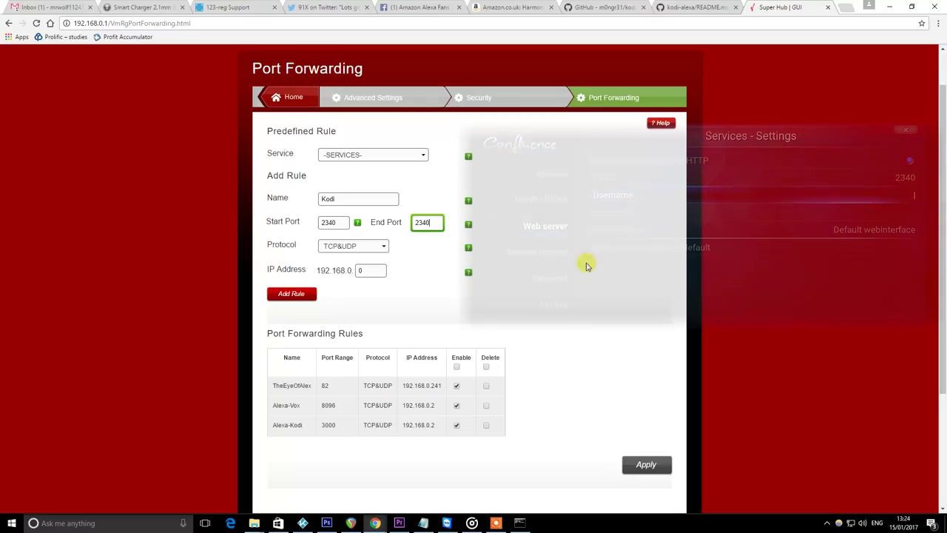
Set the rule's IP to 192.168.0.13 and add it to the forwarding table
{"action": "left_click", "coordinate": [374, 270]}
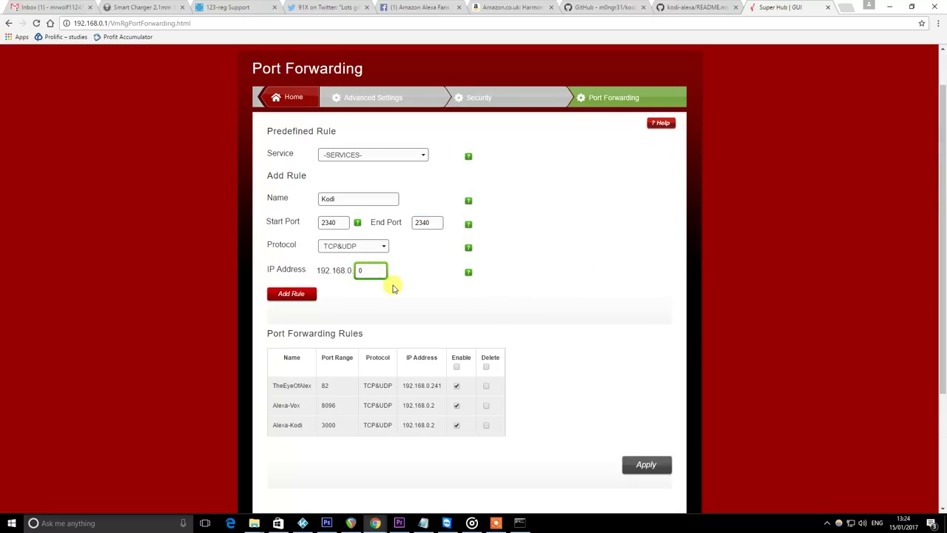
{"action": "left_click", "coordinate": [519, 522]}
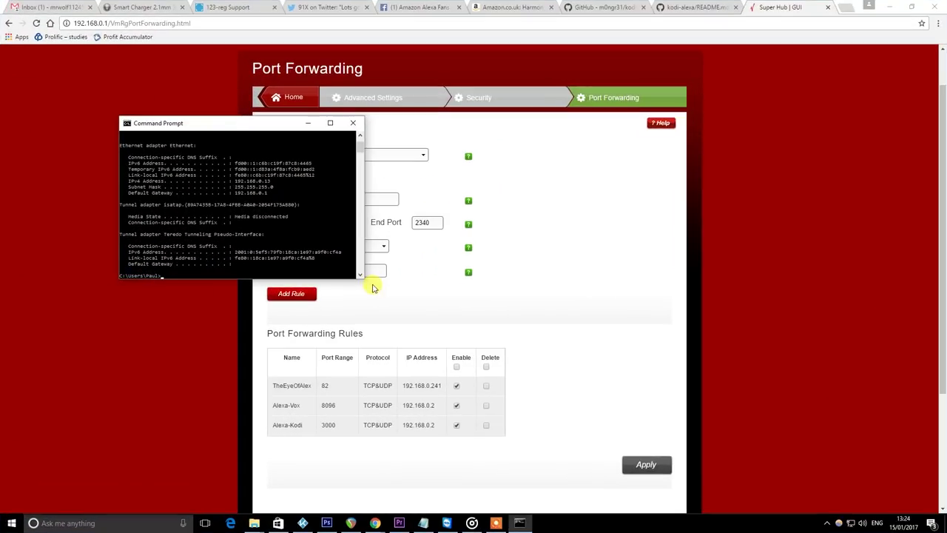
{"action": "left_click", "coordinate": [373, 271]}
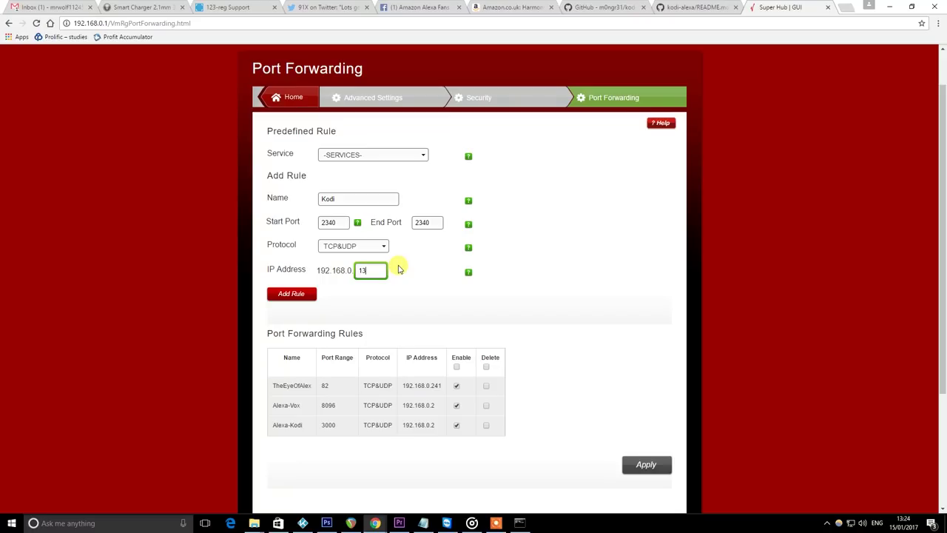
{"action": "left_click", "coordinate": [286, 294]}
{"action": "scroll", "coordinate": [624, 326], "scroll_direction": "down", "scroll_amount": 1}
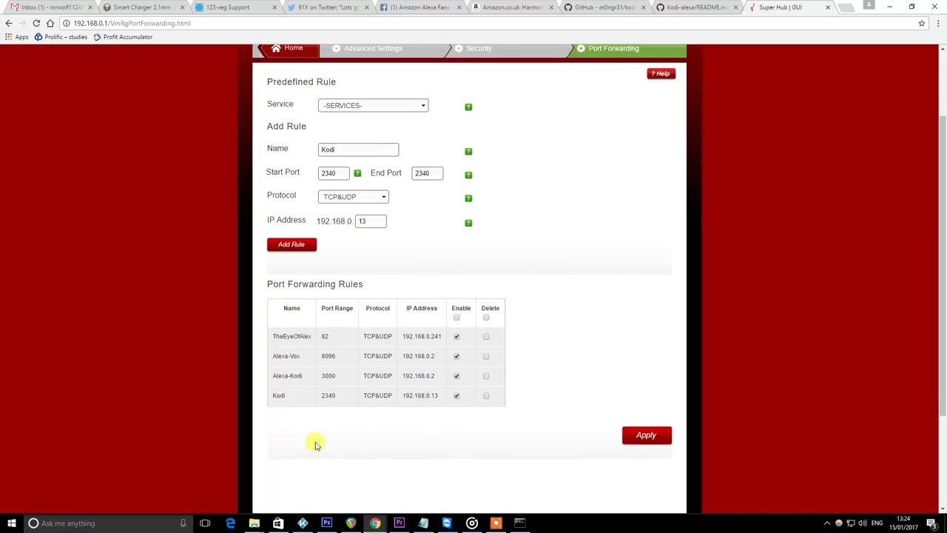
{"action": "left_click_drag", "start_coordinate": [272, 398], "coordinate": [312, 403]}
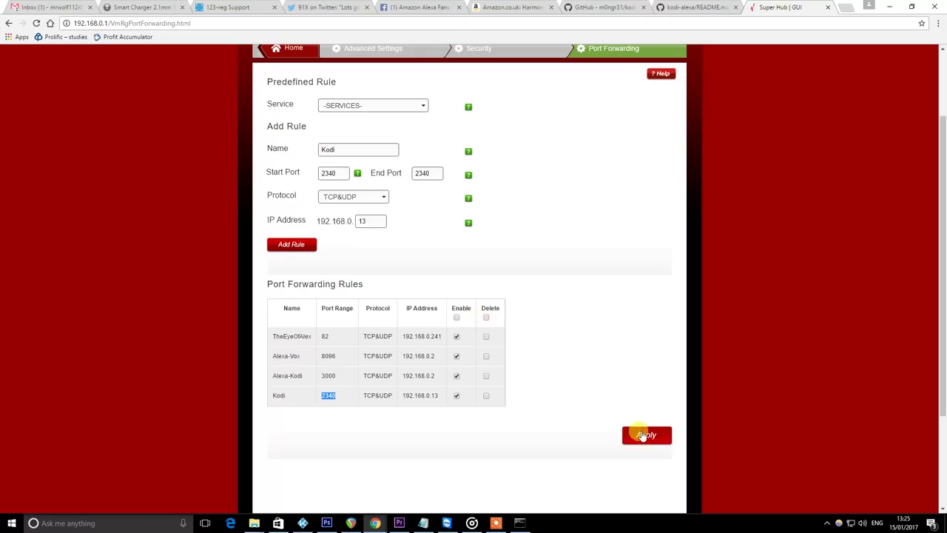
Apply the Super Hub's port forwarding changes and confirm with Yes
{"action": "left_click", "coordinate": [646, 435]}
{"action": "left_click", "coordinate": [400, 296]}
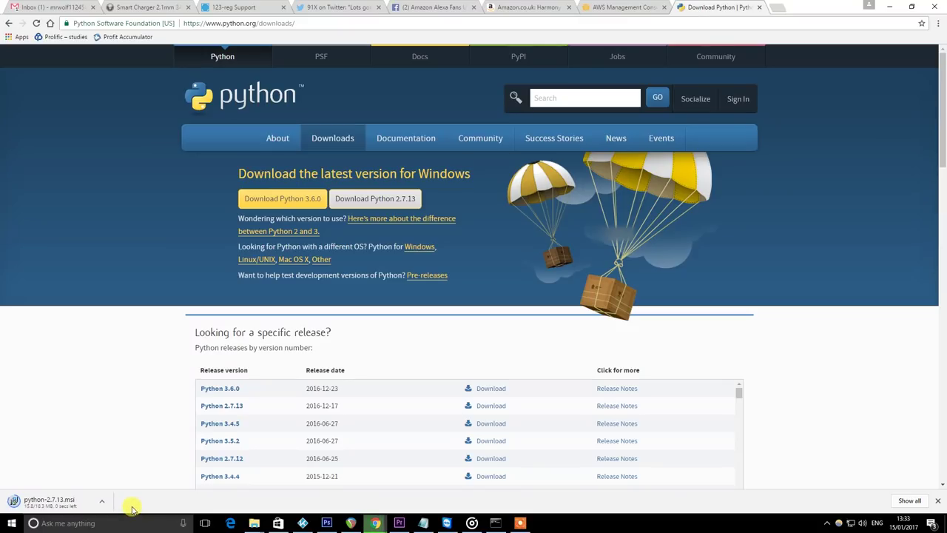
Run python-2.7.13.msi, installing for all users into C:\Python27\ with default features
{"action": "left_click", "coordinate": [68, 500]}
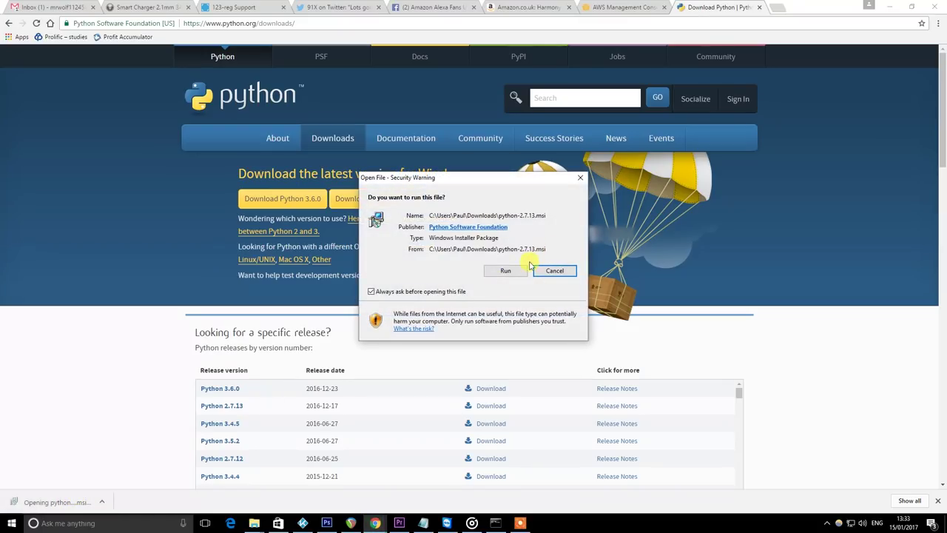
{"action": "left_click", "coordinate": [505, 270]}
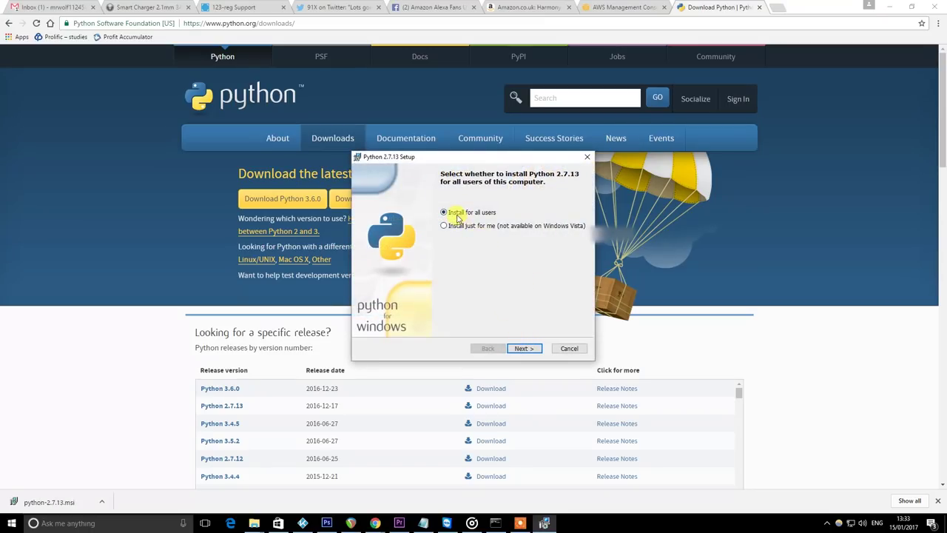
{"action": "left_click", "coordinate": [524, 349]}
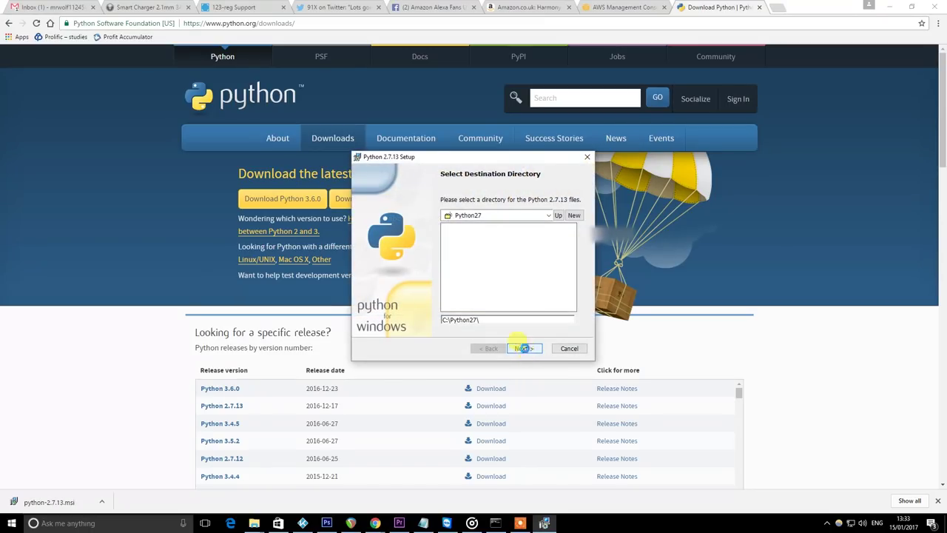
{"action": "left_click", "coordinate": [524, 348]}
{"action": "left_click", "coordinate": [524, 348]}
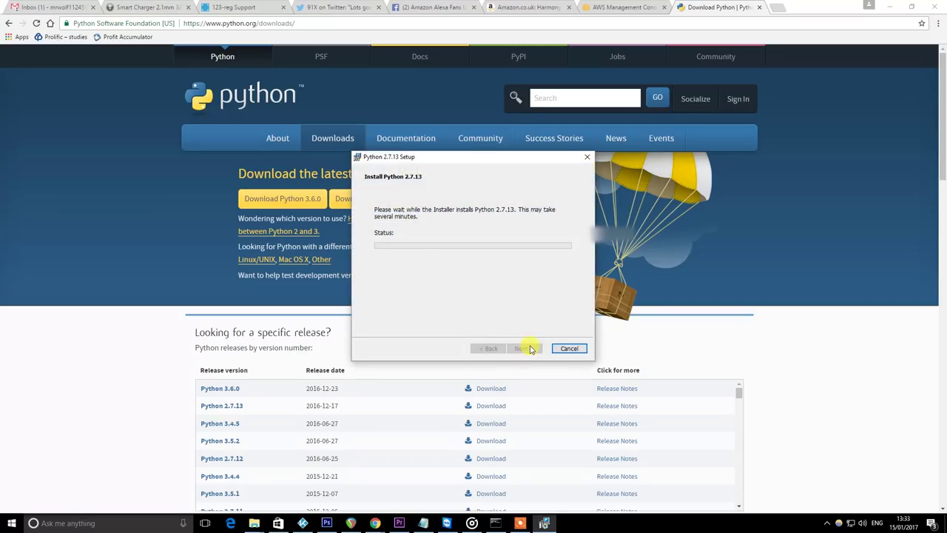
{"action": "left_click", "coordinate": [380, 524]}
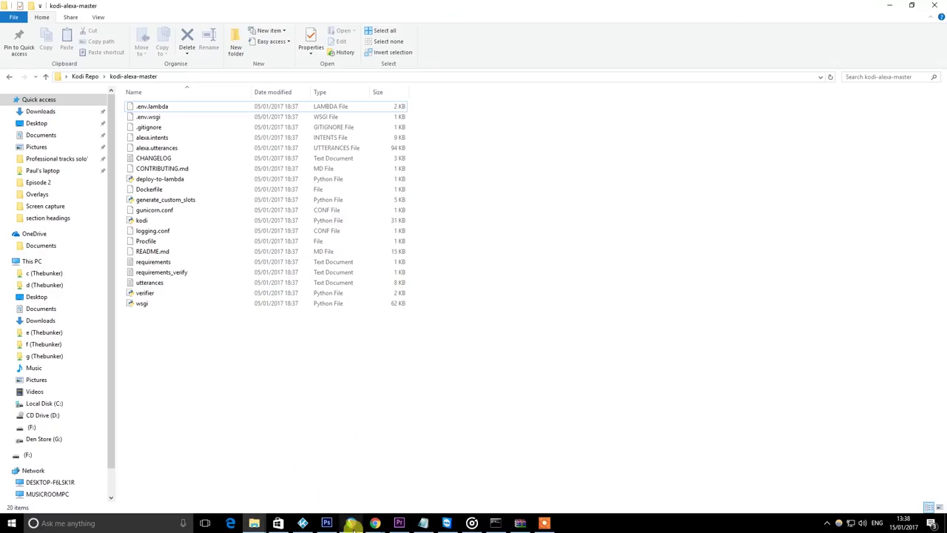
Return to the m0ngr31/kodi-alexa GitHub page and open a blank tab beside it
{"action": "left_click", "coordinate": [337, 496]}
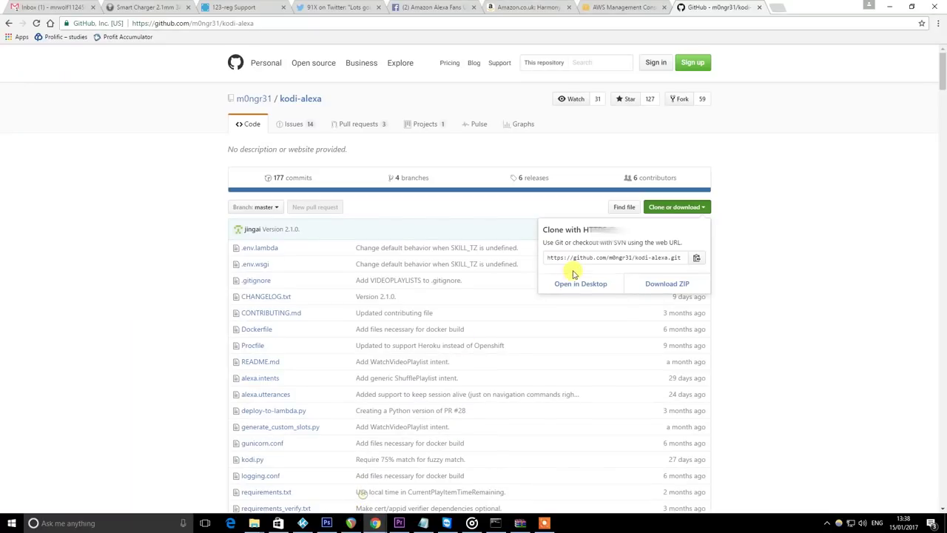
{"action": "left_click", "coordinate": [778, 9]}
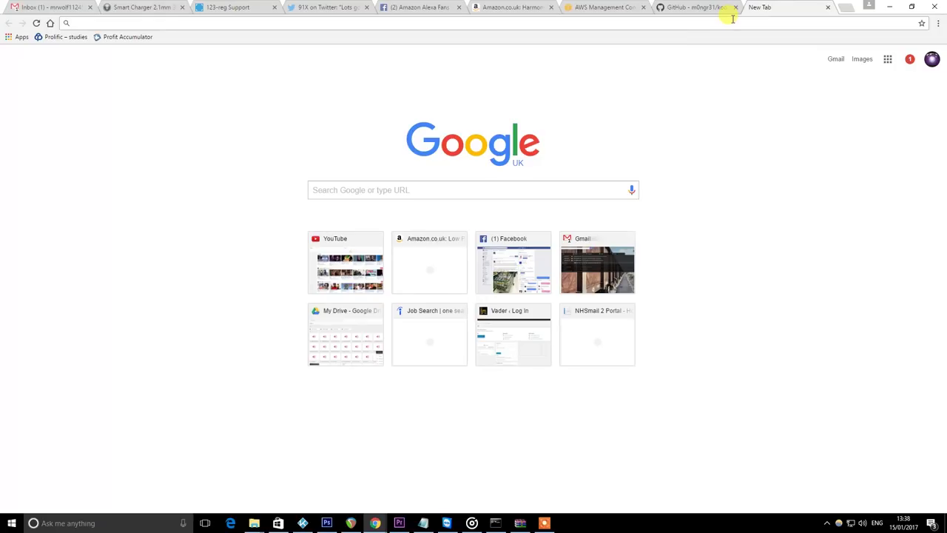
Search Google for Notepad++ and start downloading the 32-bit Notepad++ 7.3 installer
{"action": "type", "text": "Notepad++"}
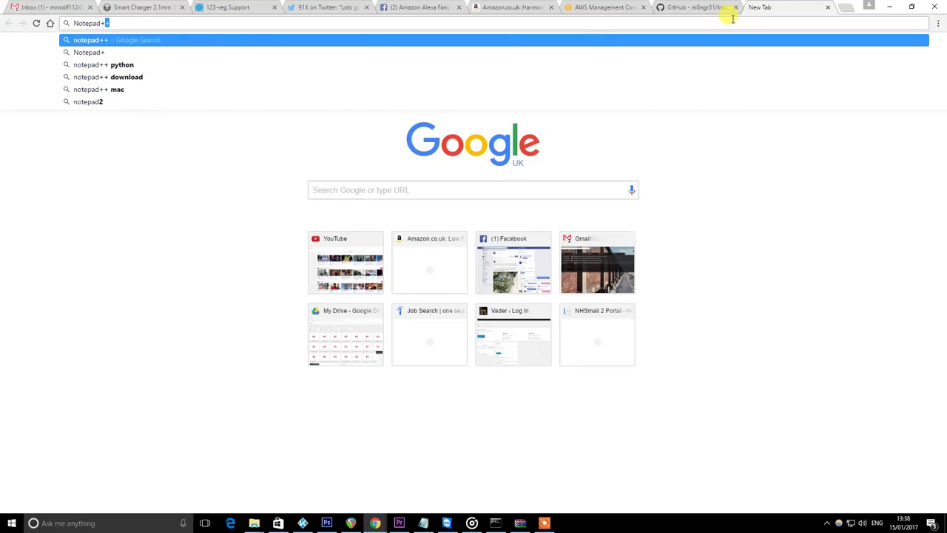
{"action": "key", "text": "Return"}
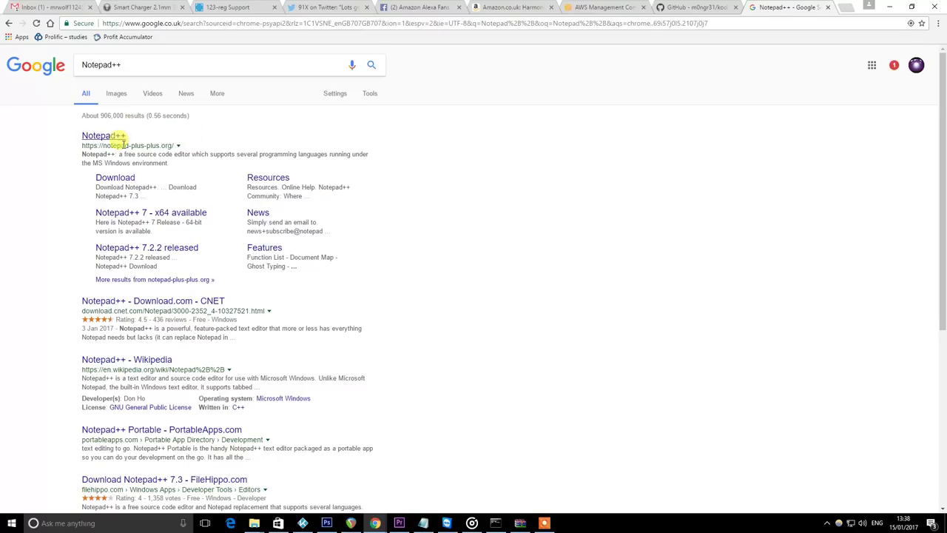
{"action": "left_click", "coordinate": [122, 177]}
{"action": "left_click", "coordinate": [242, 297]}
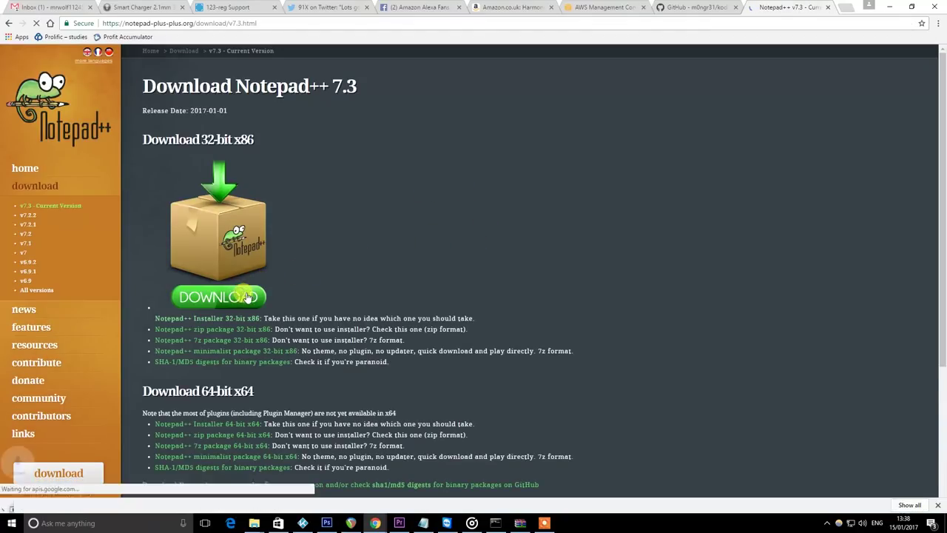
Install Notepad++ v7.3 with default language, folder and components, leaving Run Notepad++ unticked
{"action": "left_click", "coordinate": [85, 509]}
{"action": "left_click", "coordinate": [484, 287]}
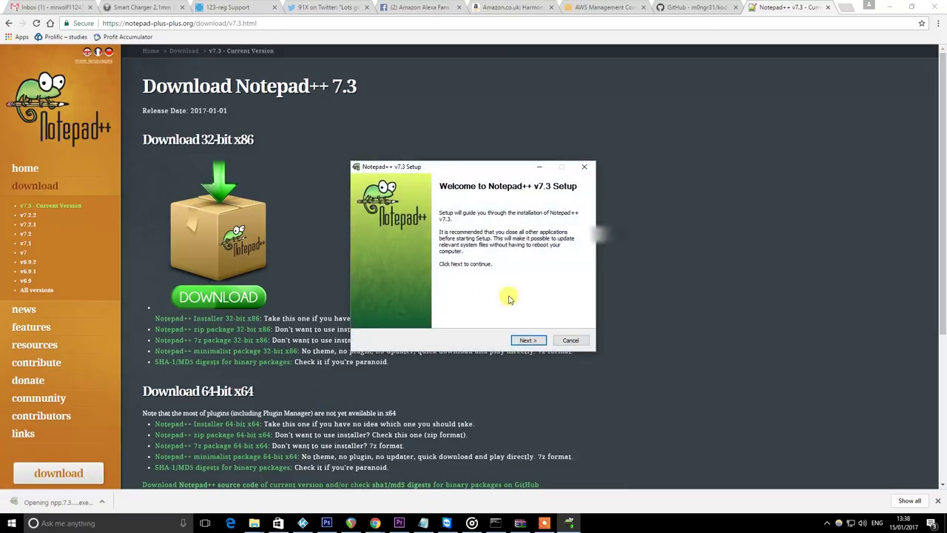
{"action": "left_click", "coordinate": [531, 342]}
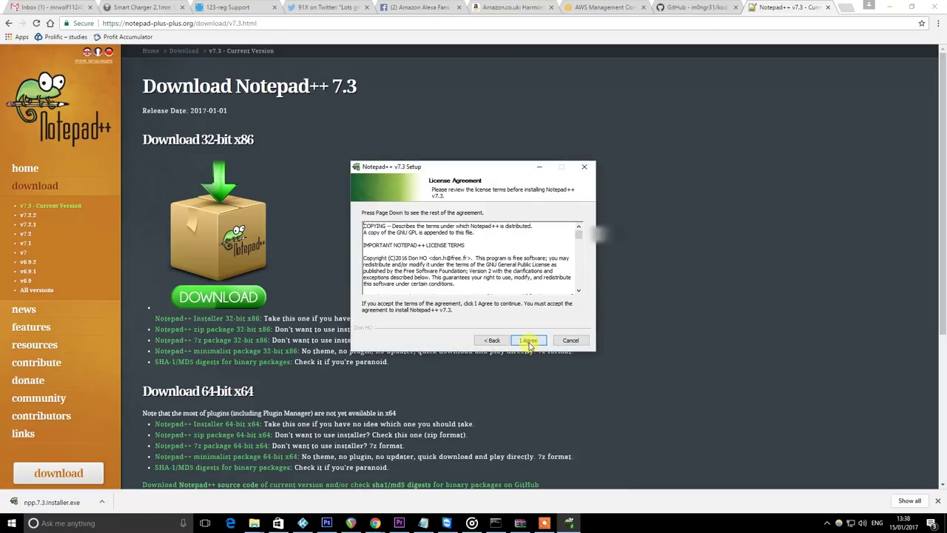
{"action": "left_click", "coordinate": [531, 342]}
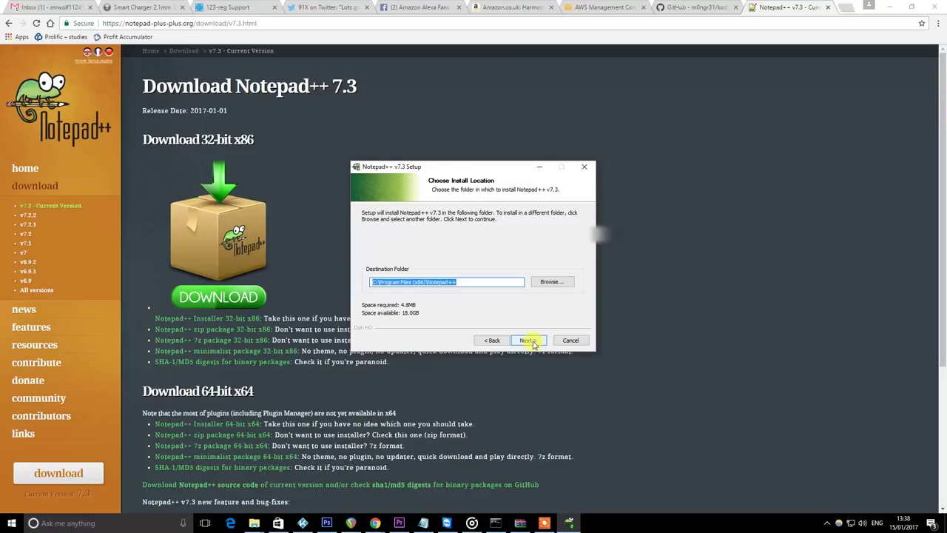
{"action": "left_click", "coordinate": [531, 342]}
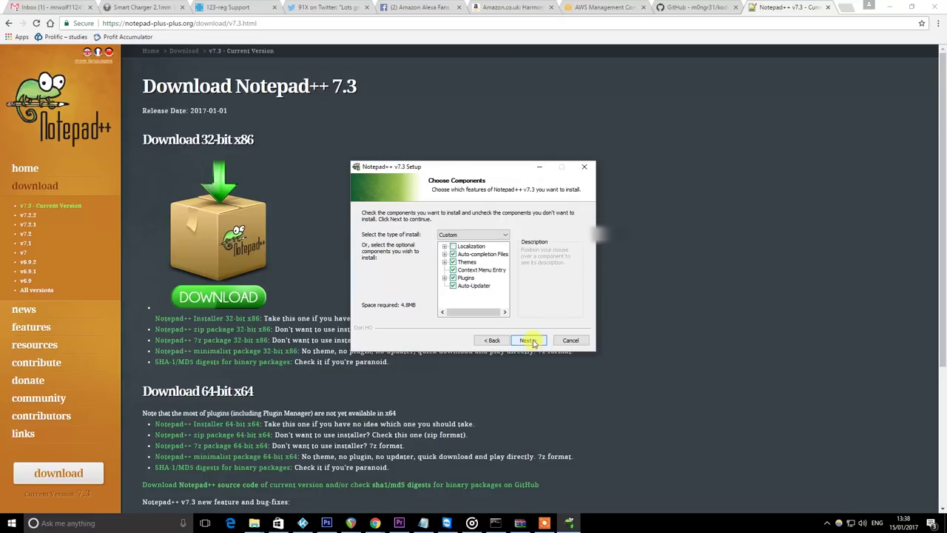
{"action": "left_click", "coordinate": [531, 341]}
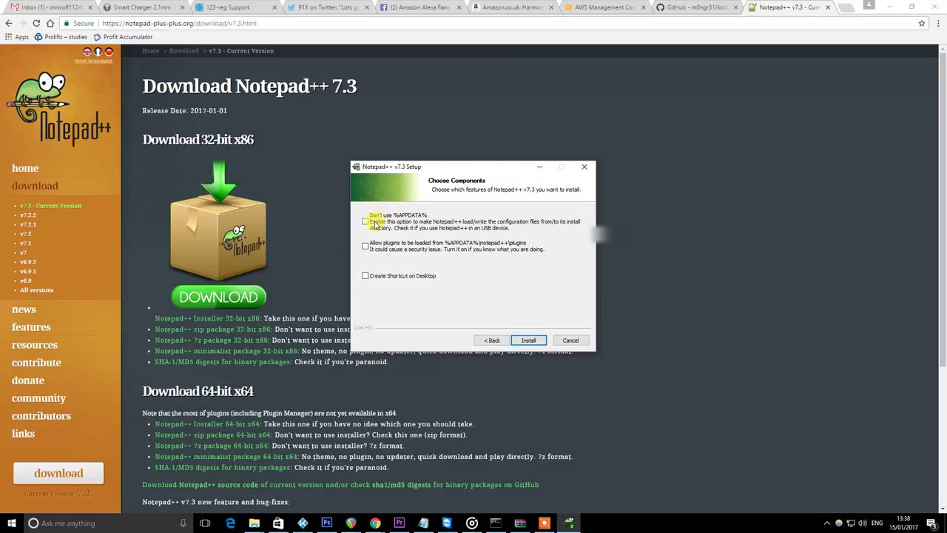
{"action": "left_click", "coordinate": [533, 345]}
{"action": "left_click", "coordinate": [442, 250]}
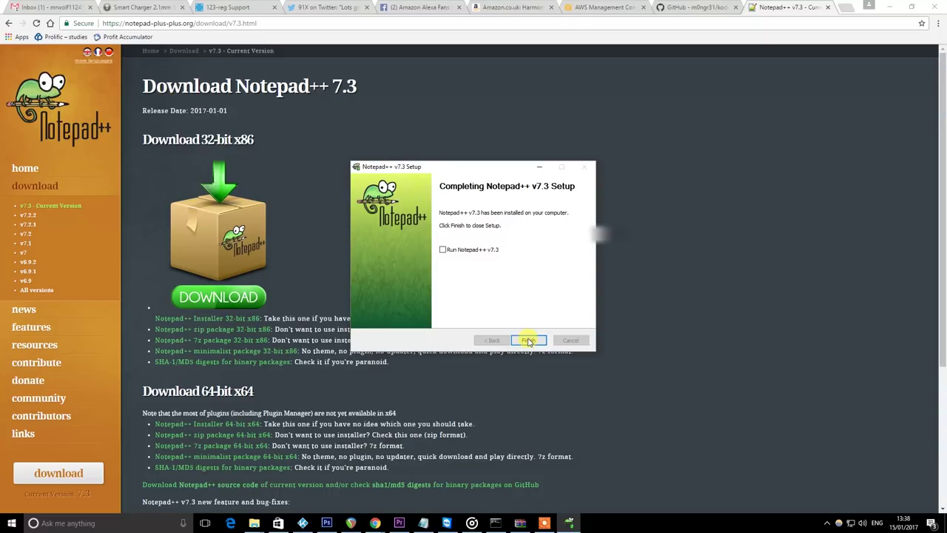
{"action": "left_click", "coordinate": [528, 340]}
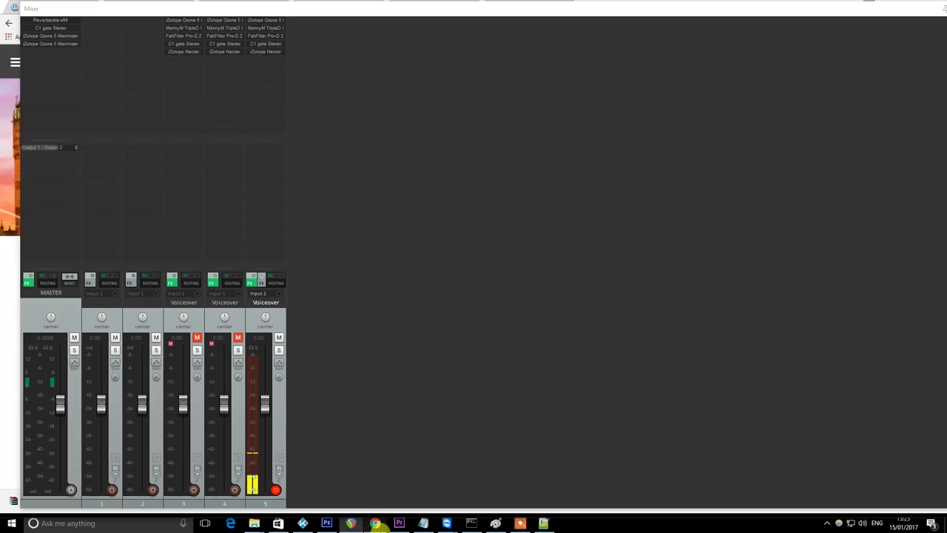
Return to the AWS site and sign in to the Management Console with the account e-mail and password
{"action": "mouse_move", "coordinate": [375, 524]}
{"action": "left_click", "coordinate": [307, 488]}
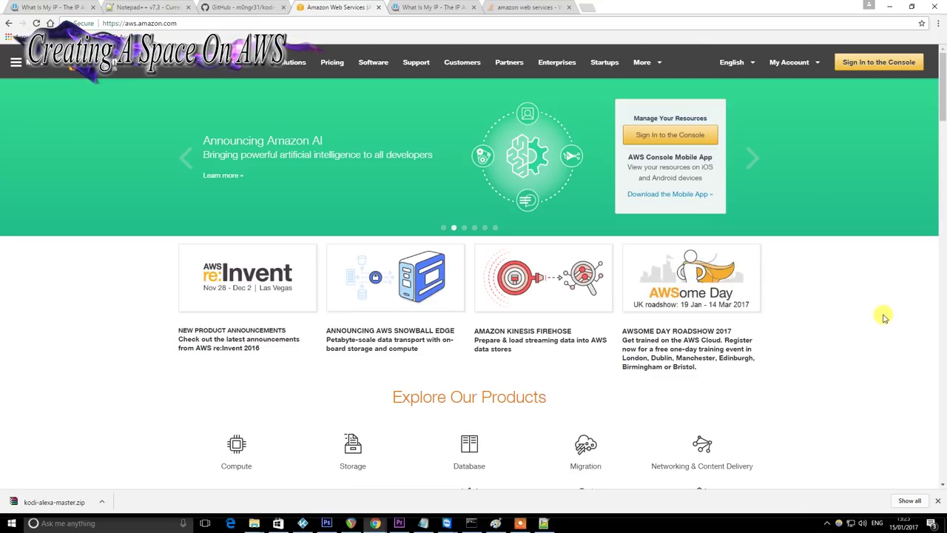
{"action": "left_click", "coordinate": [160, 24]}
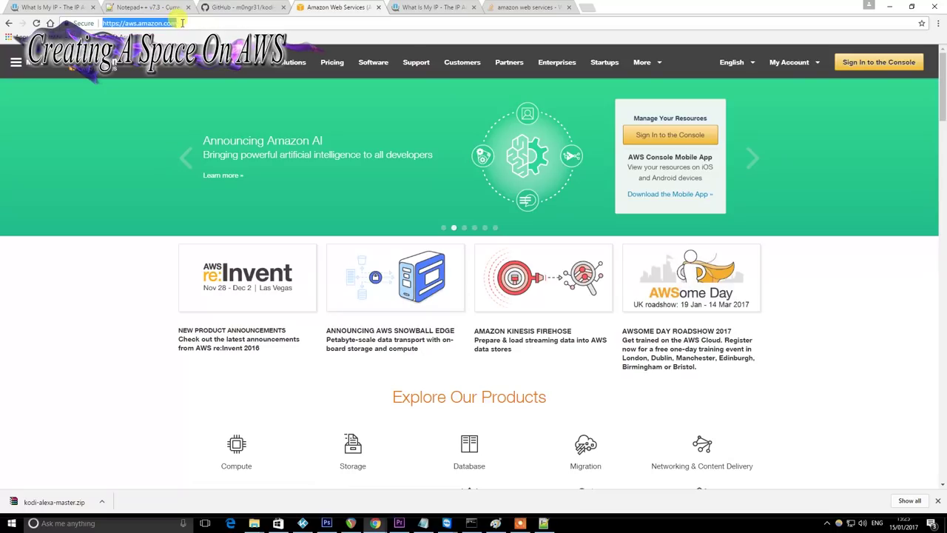
{"action": "left_click", "coordinate": [863, 65]}
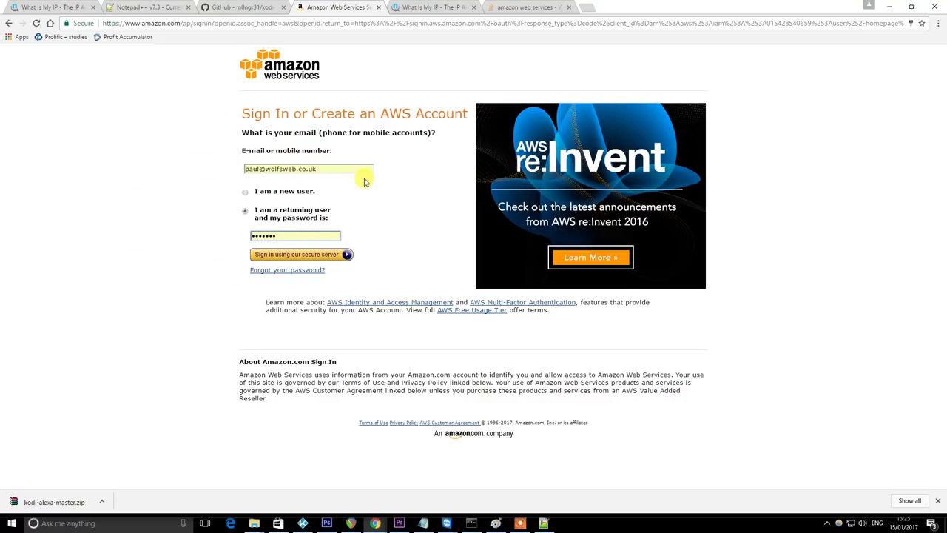
{"action": "left_click", "coordinate": [339, 258]}
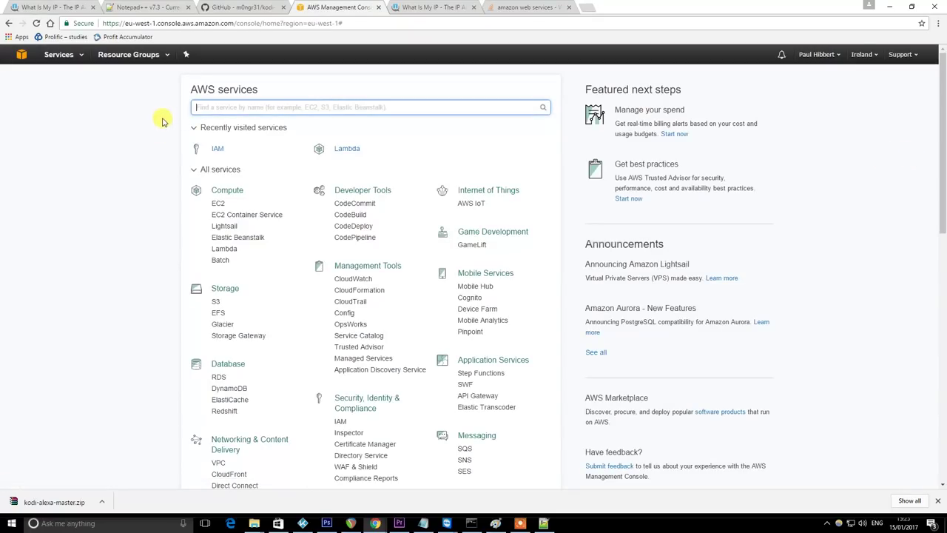
Search for IAM, open its Users list, and begin adding a new user
{"action": "type", "text": "IAM"}
{"action": "left_click", "coordinate": [207, 130]}
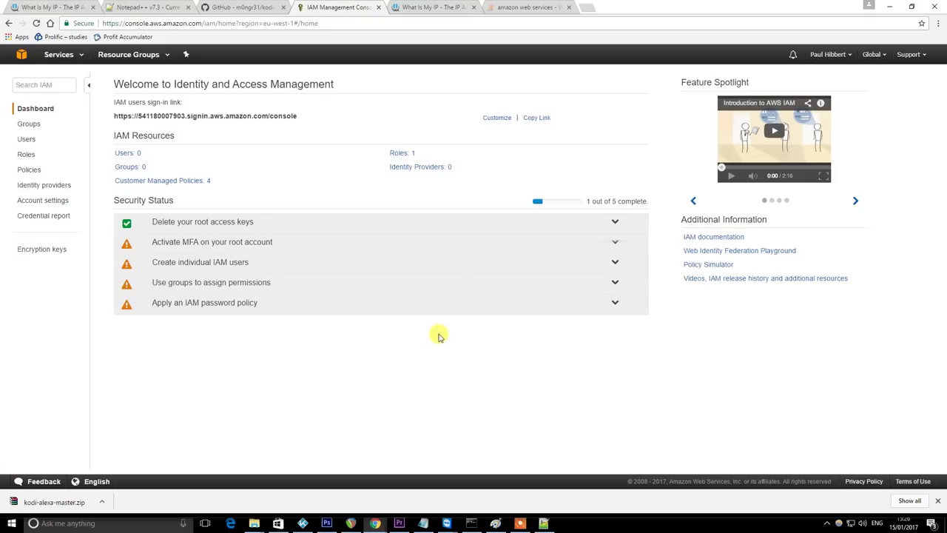
{"action": "left_click", "coordinate": [26, 140]}
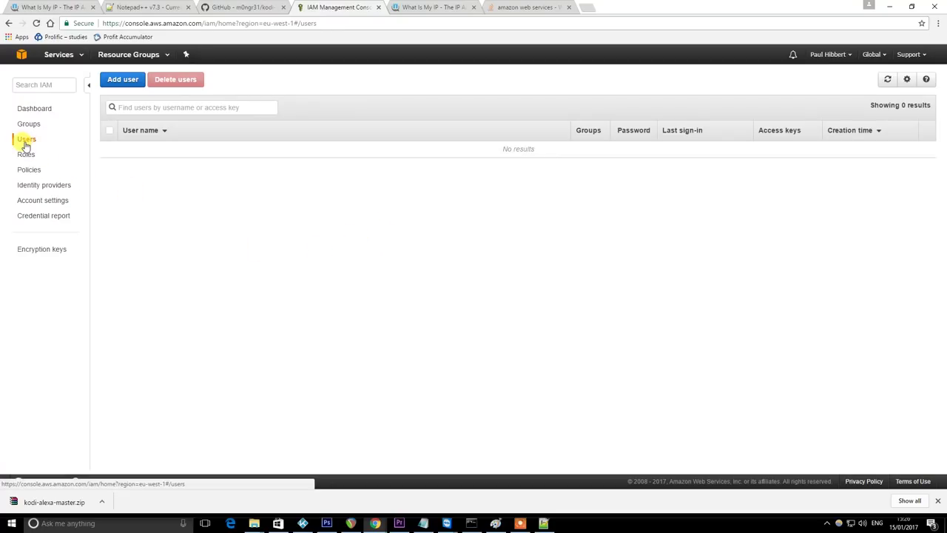
{"action": "left_click", "coordinate": [119, 80]}
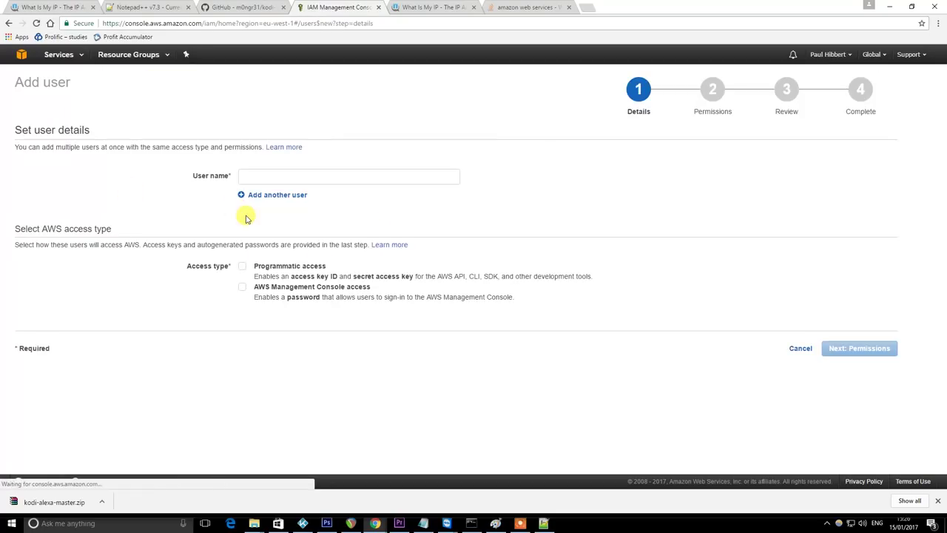
Name the new user Kodi and give it AWS Management Console access
{"action": "left_click", "coordinate": [314, 178]}
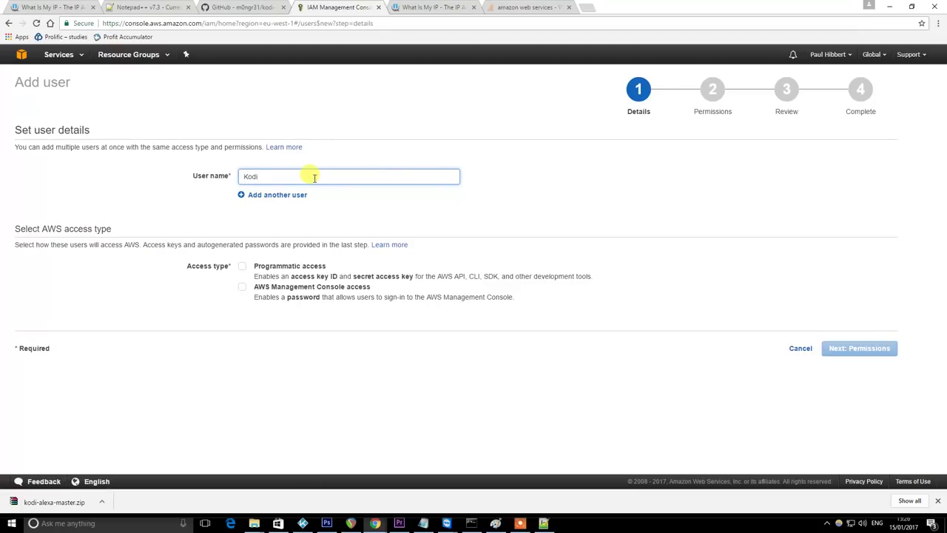
{"action": "left_click", "coordinate": [244, 288]}
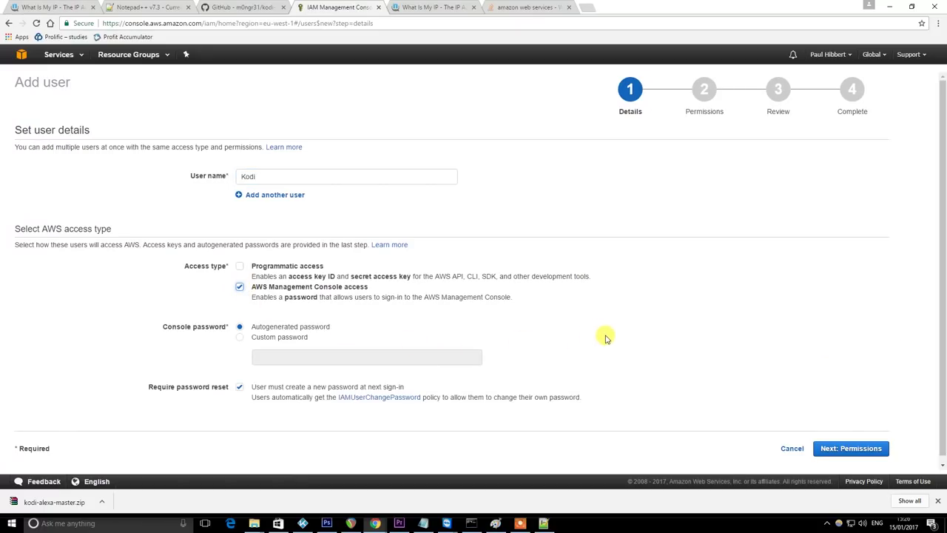
{"action": "left_click", "coordinate": [844, 450]}
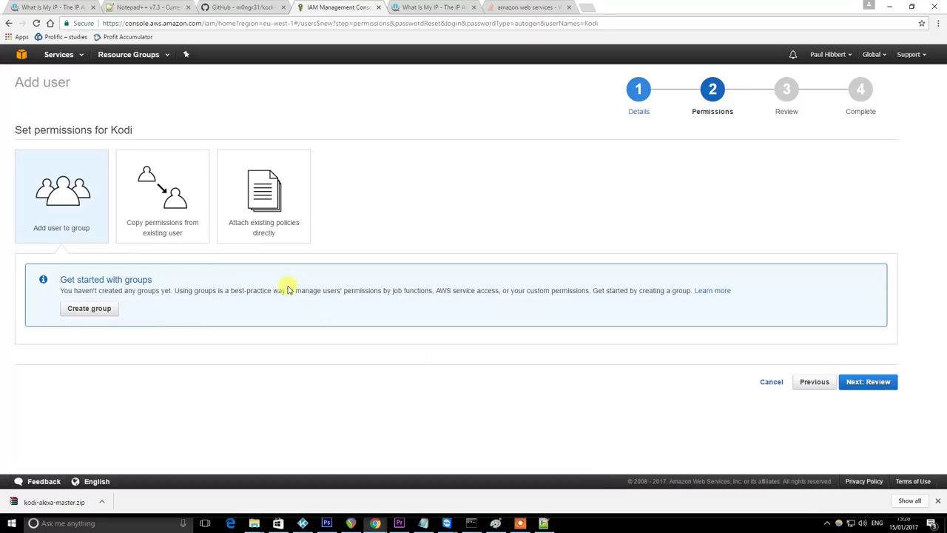
Attach AWSLambdaFullAccess directly, review, and create the Kodi user
{"action": "left_click", "coordinate": [265, 200]}
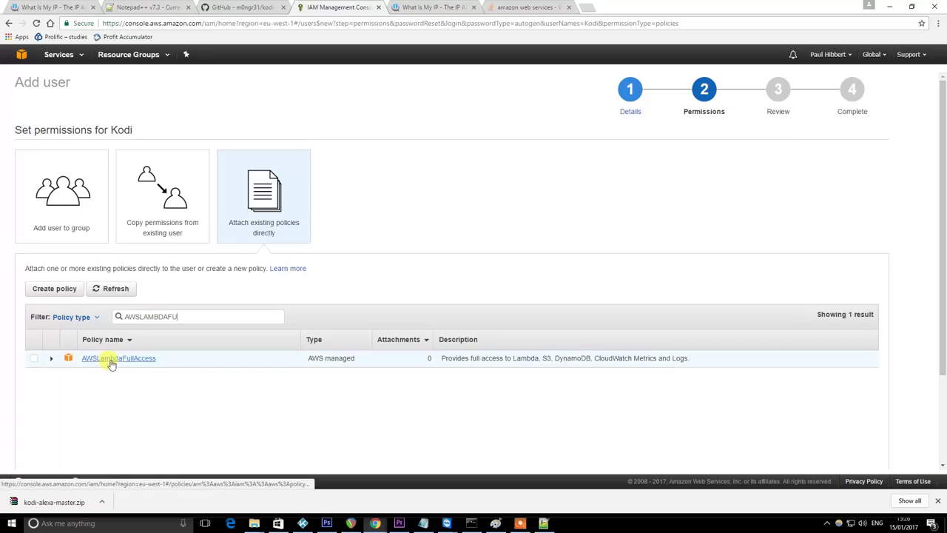
{"action": "left_click", "coordinate": [34, 359]}
{"action": "scroll", "coordinate": [735, 427], "scroll_direction": "down", "scroll_amount": 3}
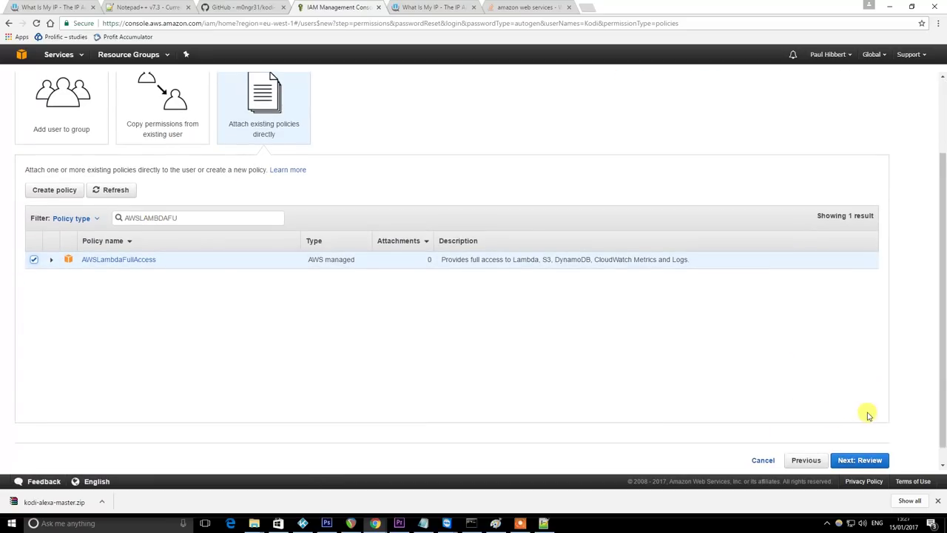
{"action": "left_click", "coordinate": [856, 457]}
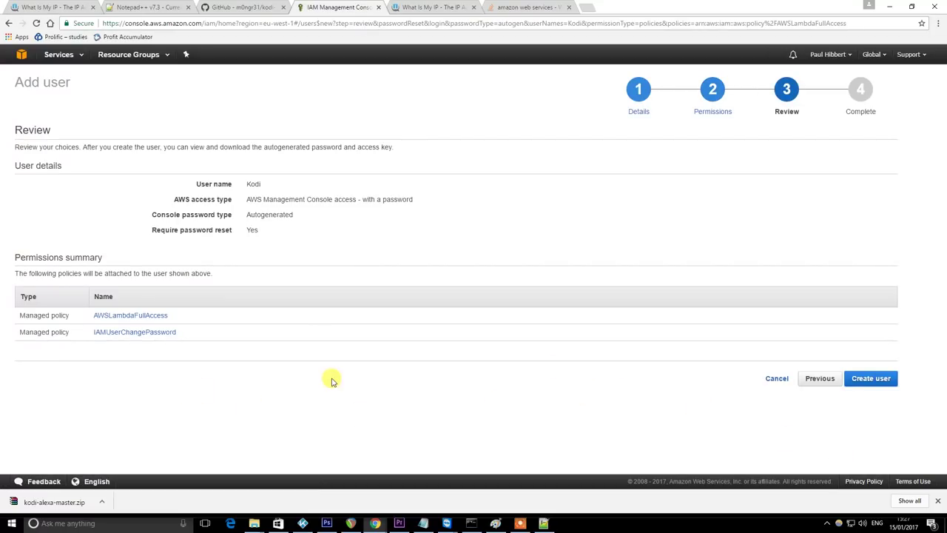
{"action": "left_click", "coordinate": [865, 382]}
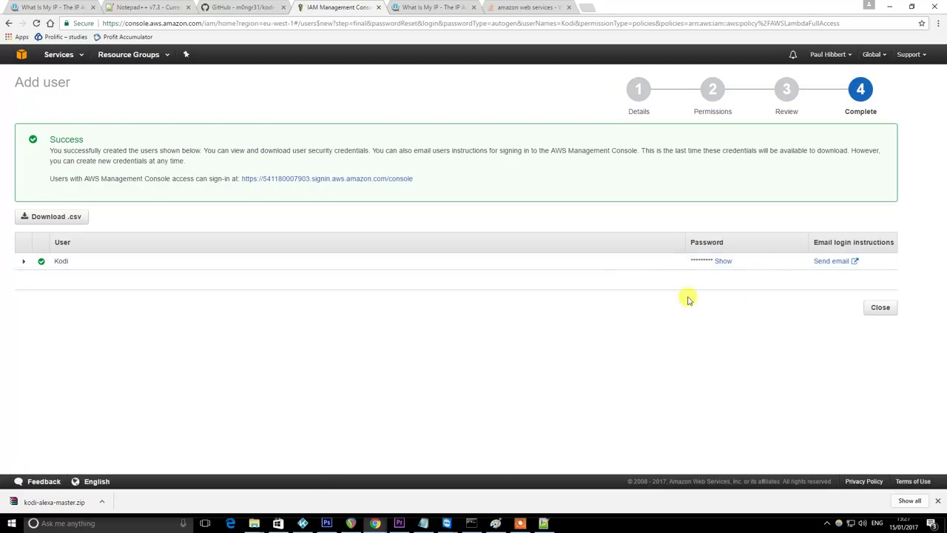
{"action": "left_click", "coordinate": [880, 308]}
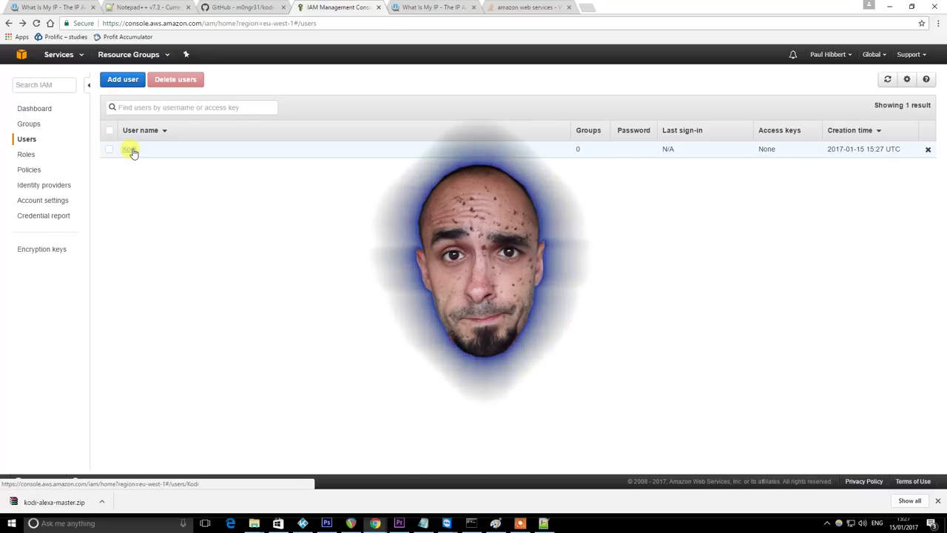
Create a new access key on Kodi's security credentials and reveal the secret key
{"action": "left_click", "coordinate": [131, 150]}
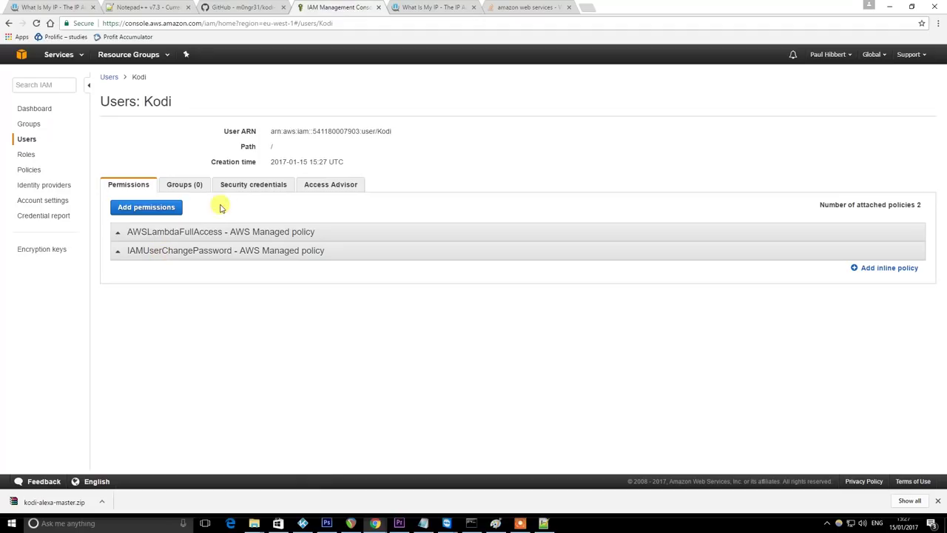
{"action": "left_click", "coordinate": [252, 189]}
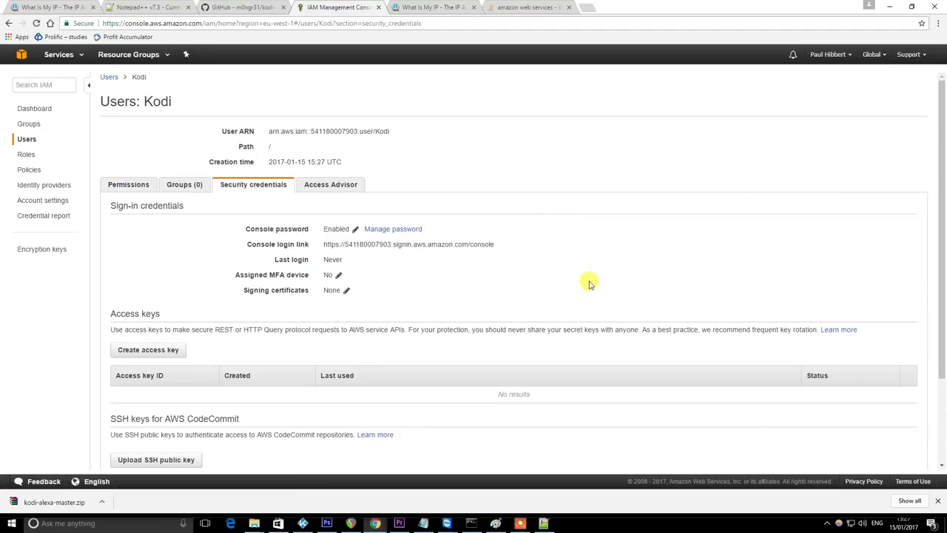
{"action": "scroll", "coordinate": [595, 280], "scroll_direction": "down", "scroll_amount": 2}
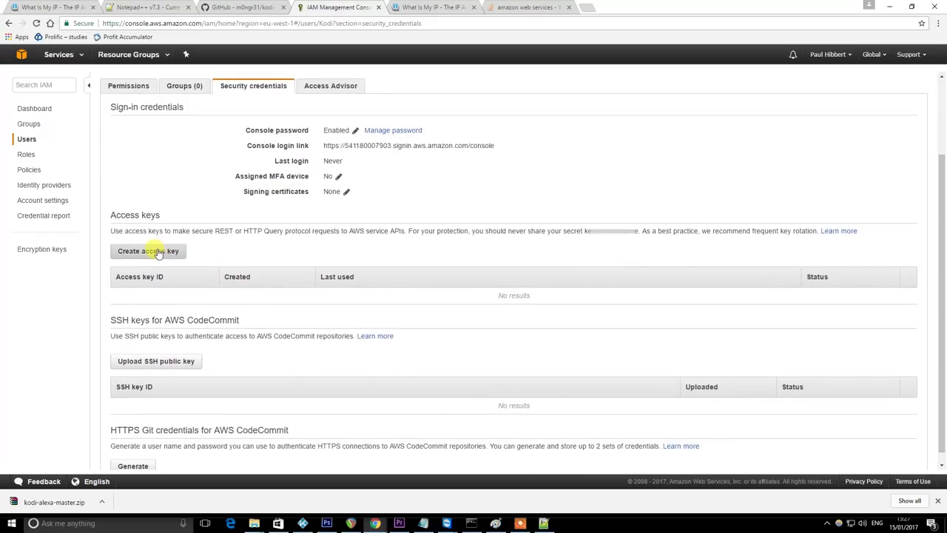
{"action": "left_click", "coordinate": [157, 251]}
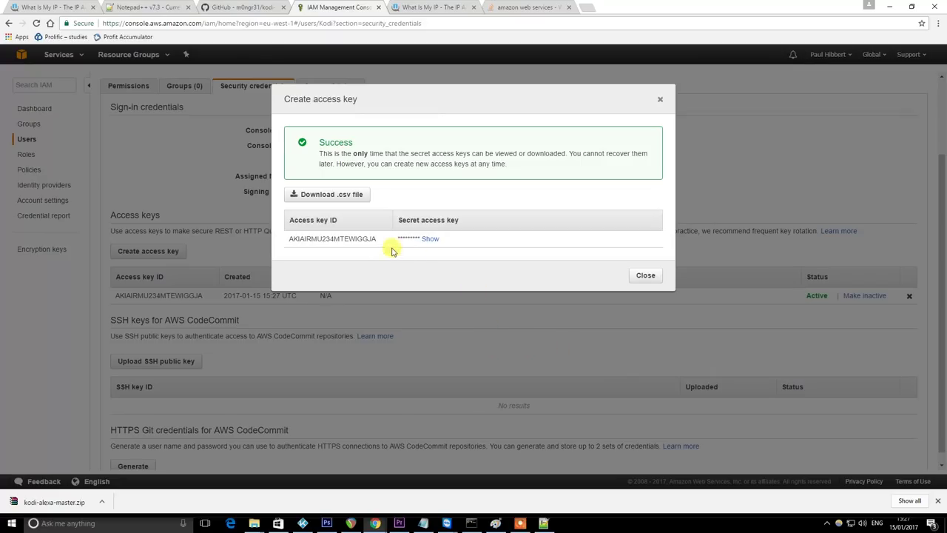
{"action": "left_click", "coordinate": [434, 239]}
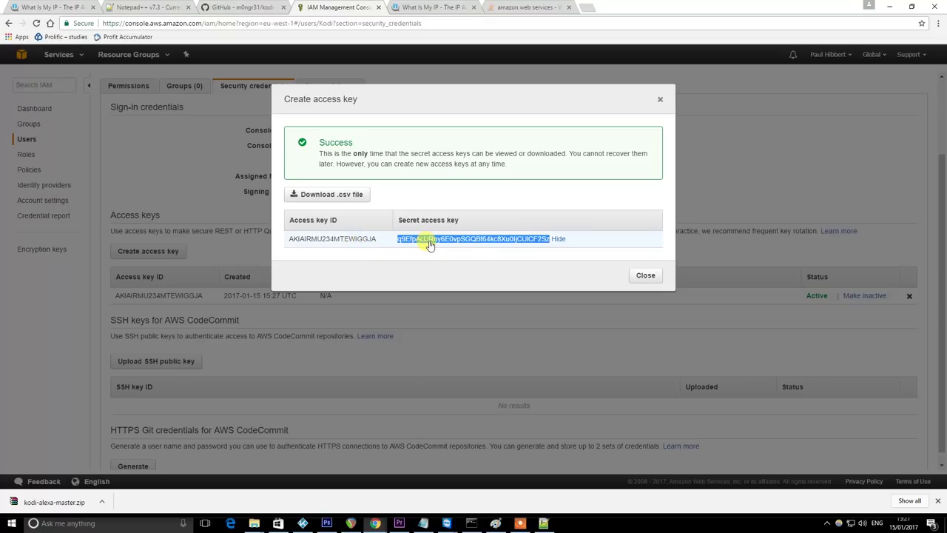
Paste the secret access key and the access key ID into their labelled lines in Notepad
{"action": "left_click", "coordinate": [421, 524]}
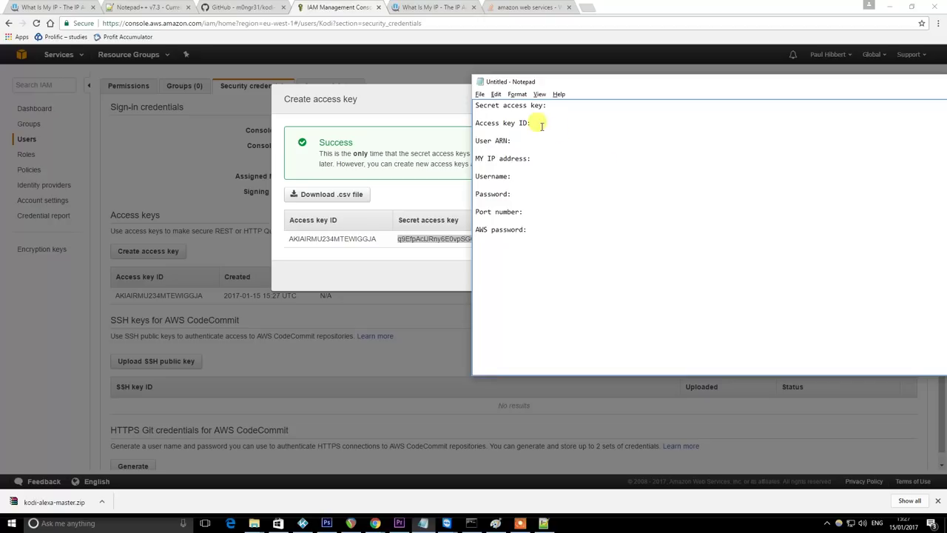
{"action": "left_click_drag", "start_coordinate": [582, 84], "coordinate": [667, 89]}
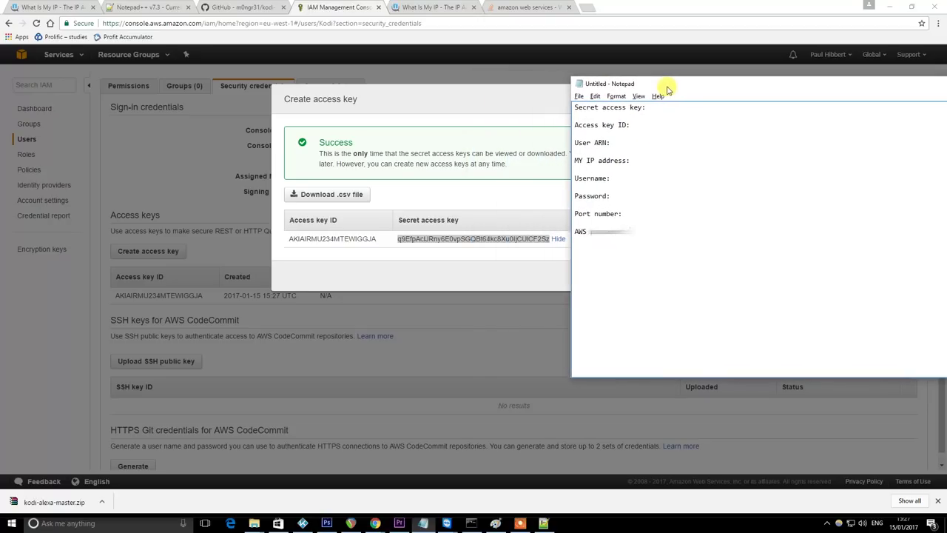
{"action": "left_click", "coordinate": [656, 108]}
{"action": "key", "text": "ctrl+v"}
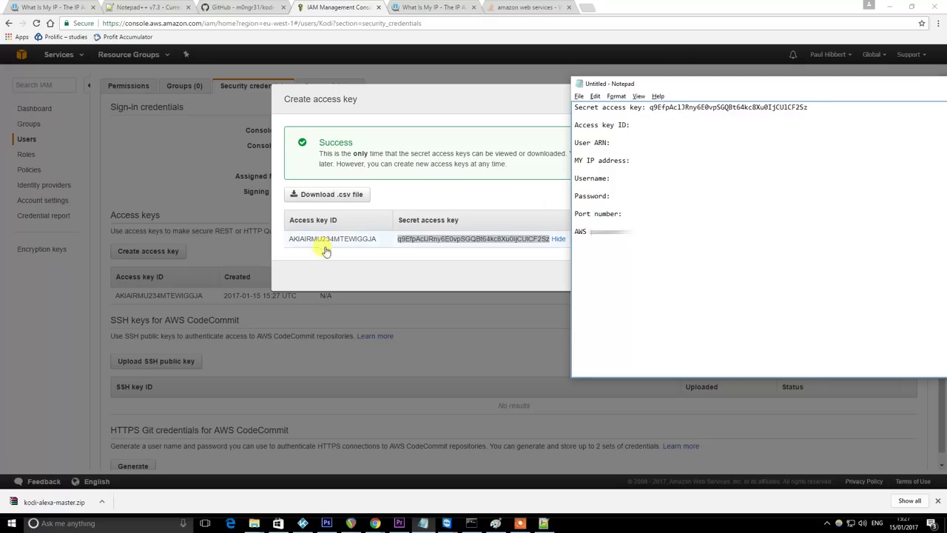
{"action": "left_click_drag", "start_coordinate": [384, 243], "coordinate": [290, 242]}
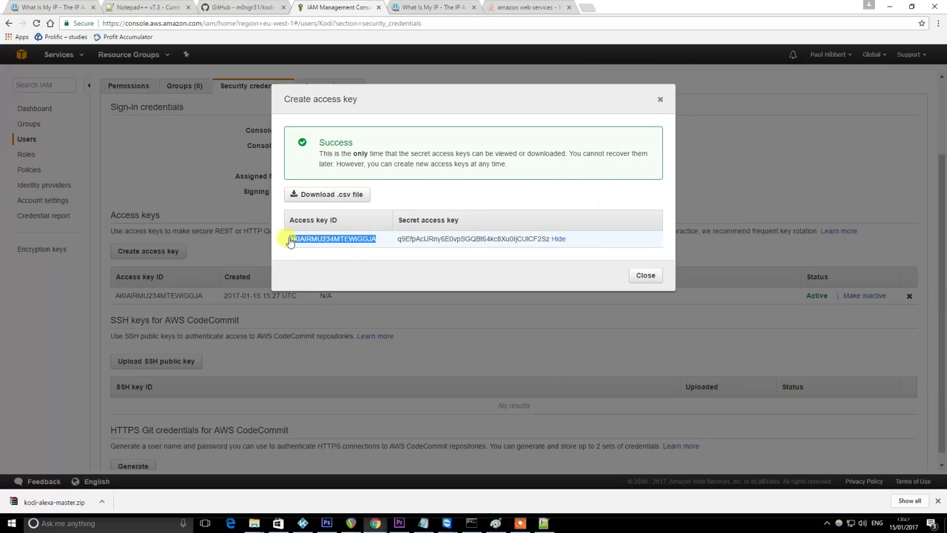
{"action": "key", "text": "ctrl+c"}
{"action": "key", "text": "alt+Tab"}
{"action": "left_click", "coordinate": [687, 126]}
{"action": "key", "text": "ctrl+v"}
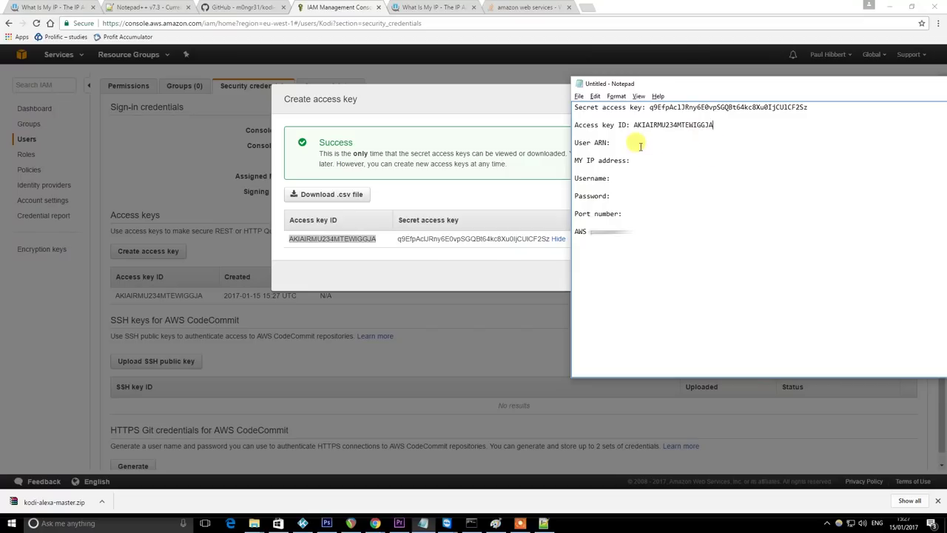
Close the access key dialog and go to the IAM Roles list
{"action": "left_click", "coordinate": [520, 131]}
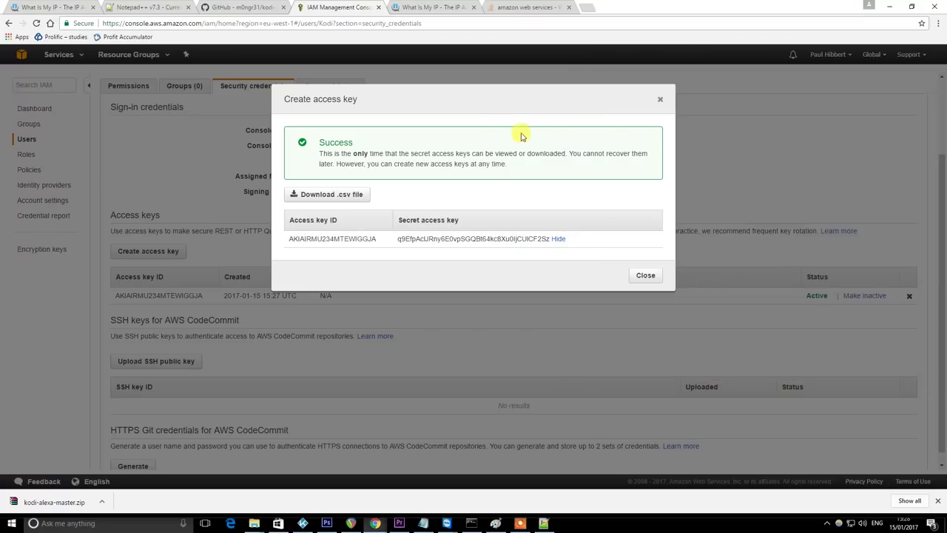
{"action": "left_click", "coordinate": [645, 276]}
{"action": "scroll", "coordinate": [744, 356], "scroll_direction": "down", "scroll_amount": 1}
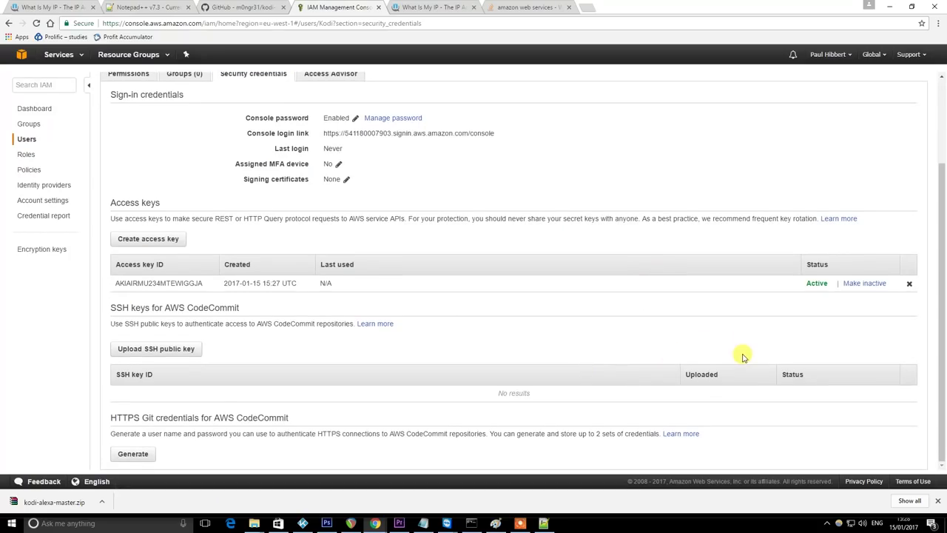
{"action": "scroll", "coordinate": [264, 205], "scroll_direction": "up", "scroll_amount": 2}
{"action": "left_click", "coordinate": [26, 155]}
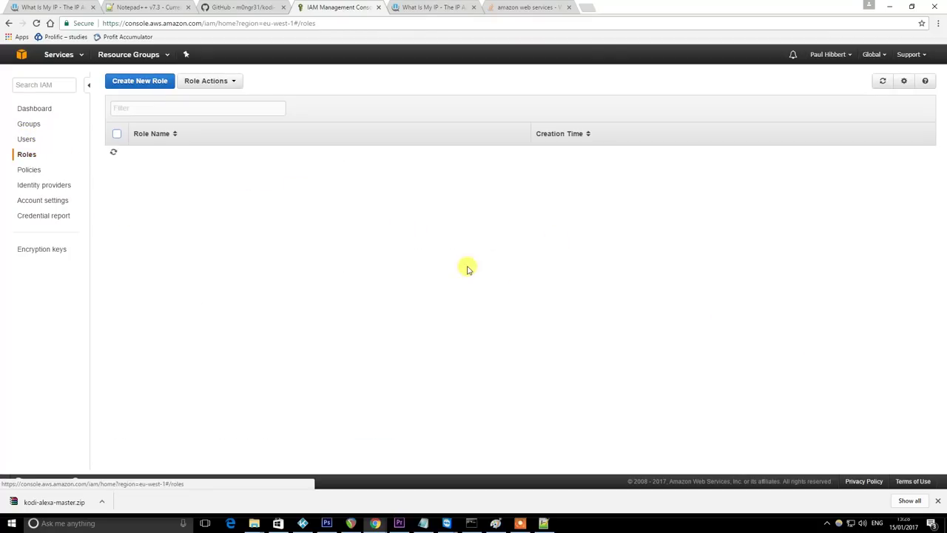
Define a new role Kodi of type AWS Lambda with the AWSLambdaFullAccess policy
{"action": "left_click", "coordinate": [146, 84]}
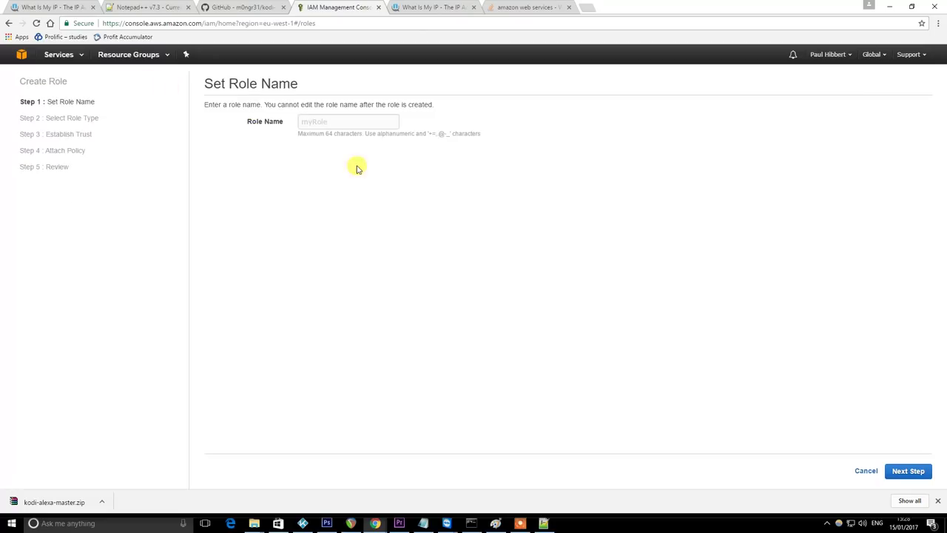
{"action": "left_click", "coordinate": [377, 123]}
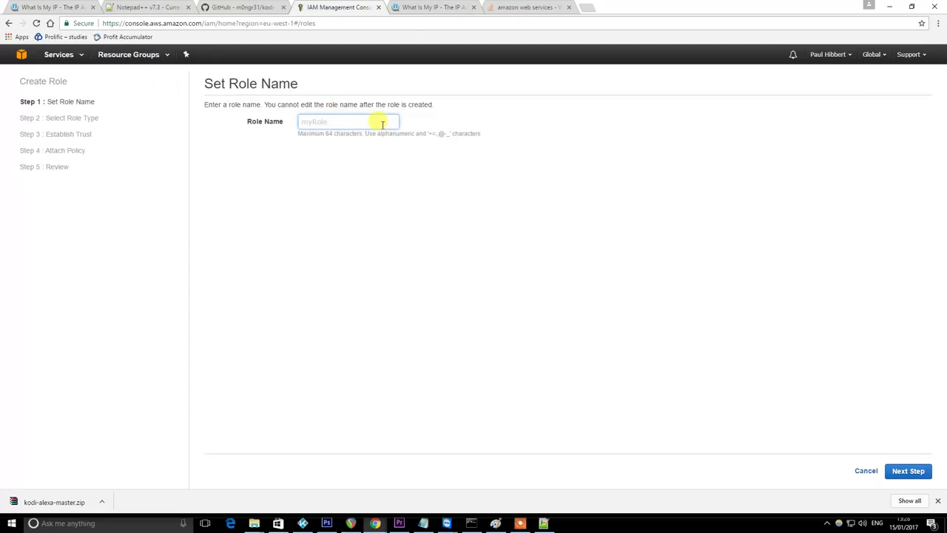
{"action": "left_click", "coordinate": [904, 469]}
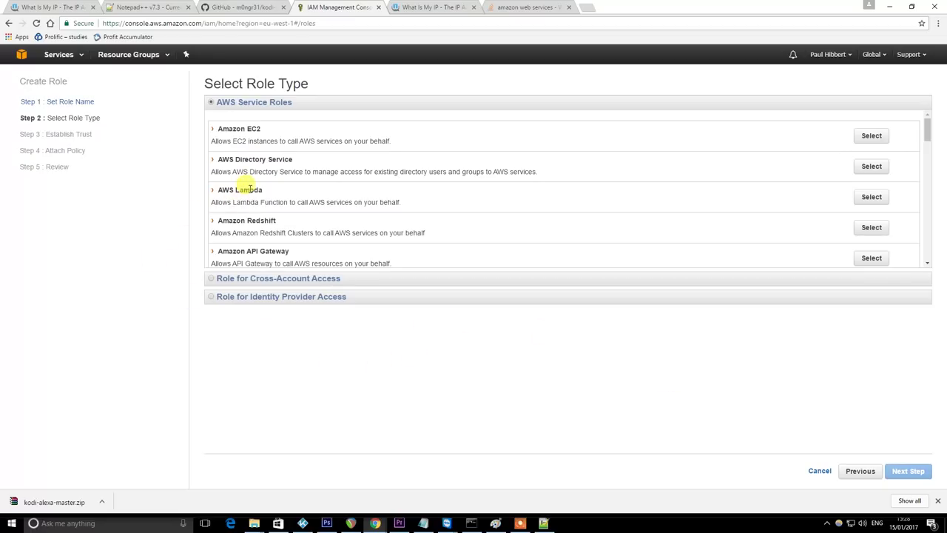
{"action": "left_click", "coordinate": [872, 198]}
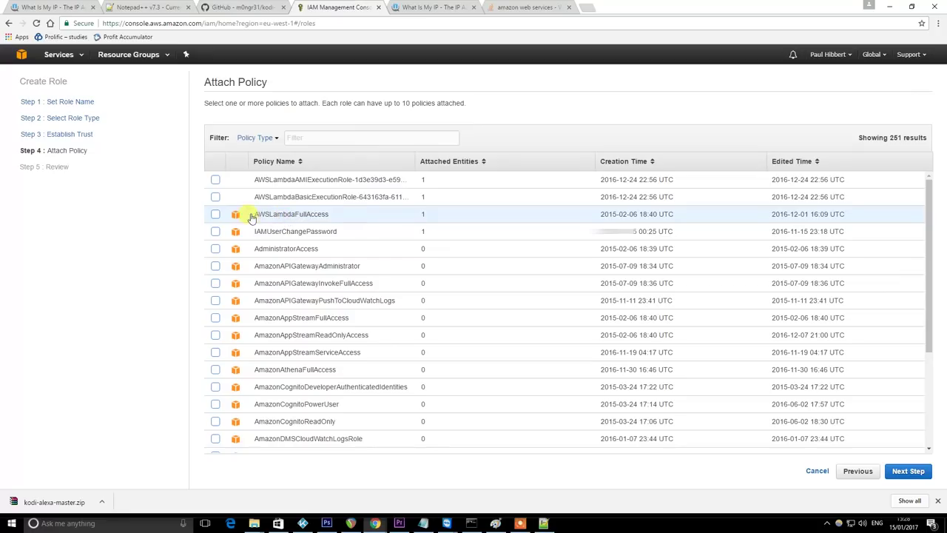
{"action": "left_click", "coordinate": [217, 216]}
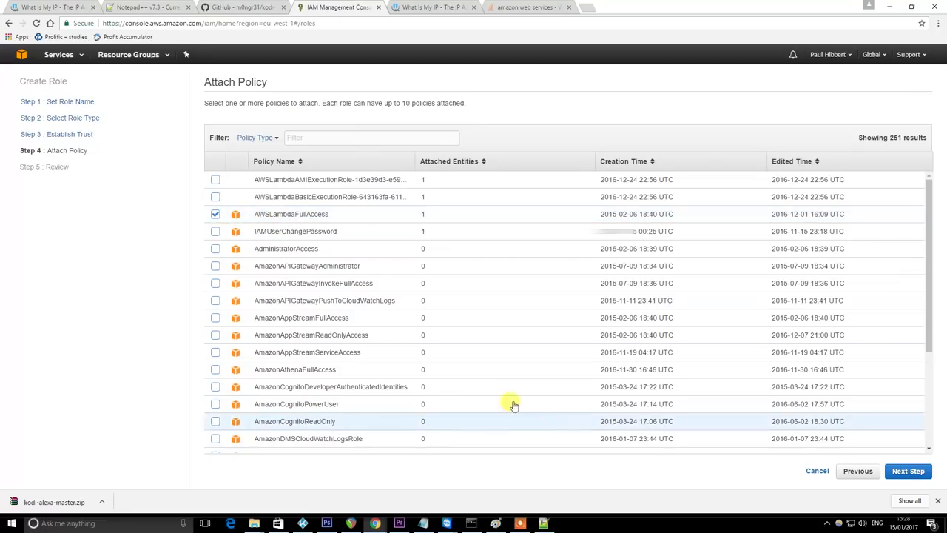
{"action": "left_click", "coordinate": [909, 472]}
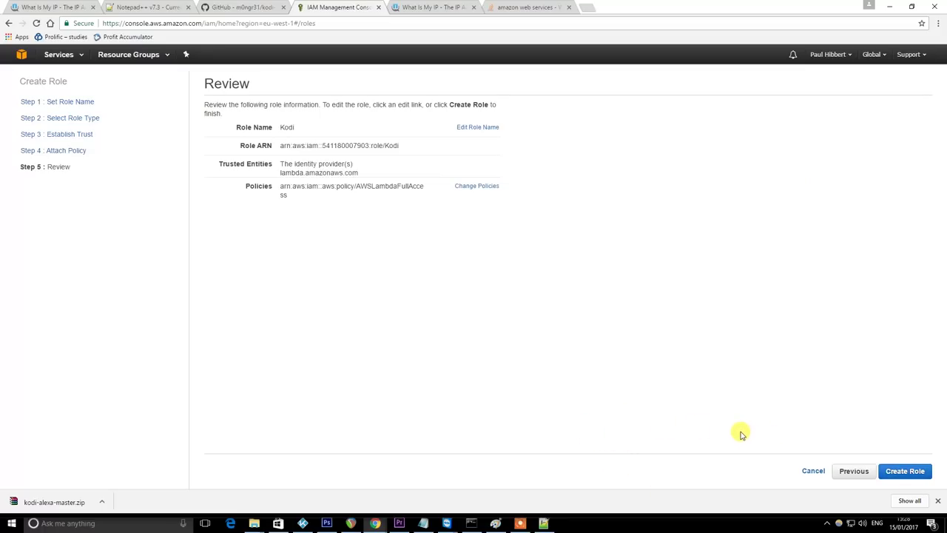
Copy the role ARN into the Notepad notes and create the Kodi role
{"action": "left_click_drag", "start_coordinate": [405, 148], "coordinate": [296, 146]}
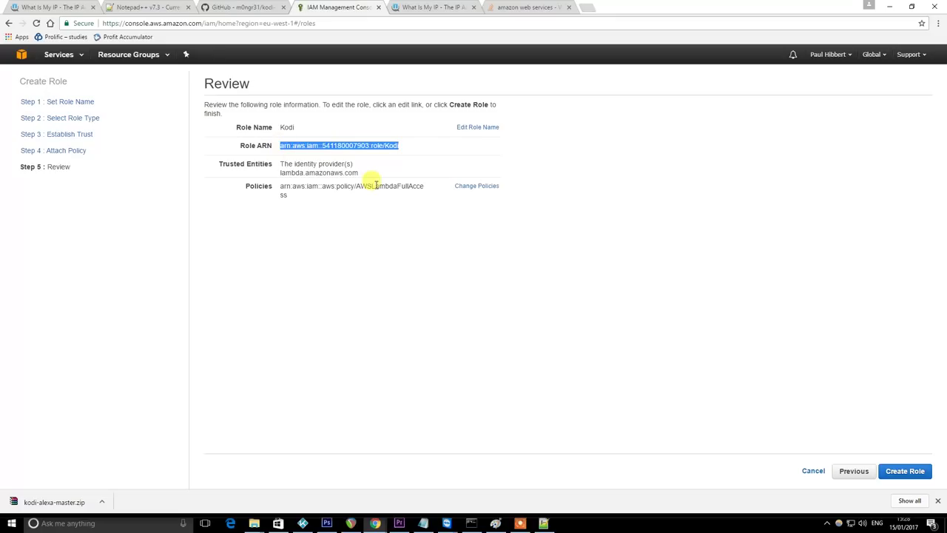
{"action": "key", "text": "alt+Tab"}
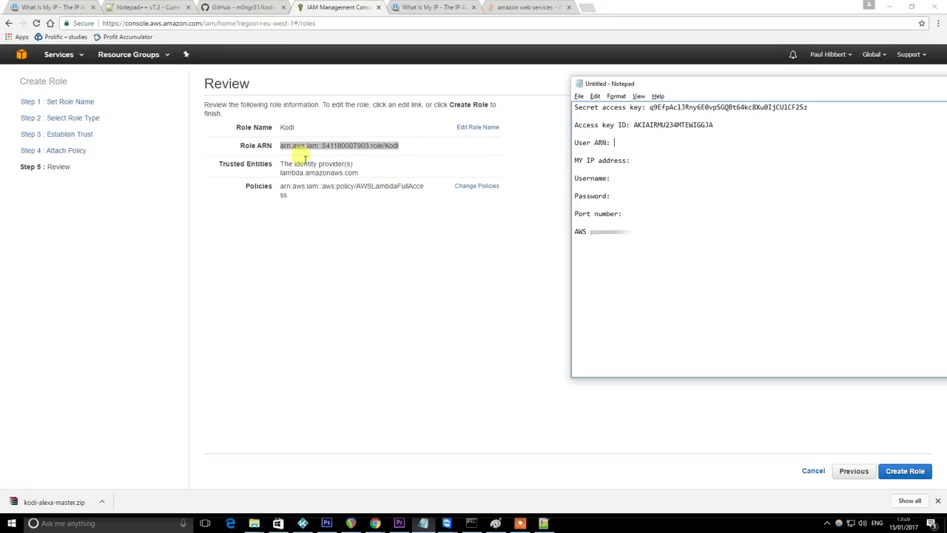
{"action": "left_click", "coordinate": [625, 142]}
{"action": "key", "text": "ctrl+v"}
{"action": "key", "text": "alt+Tab"}
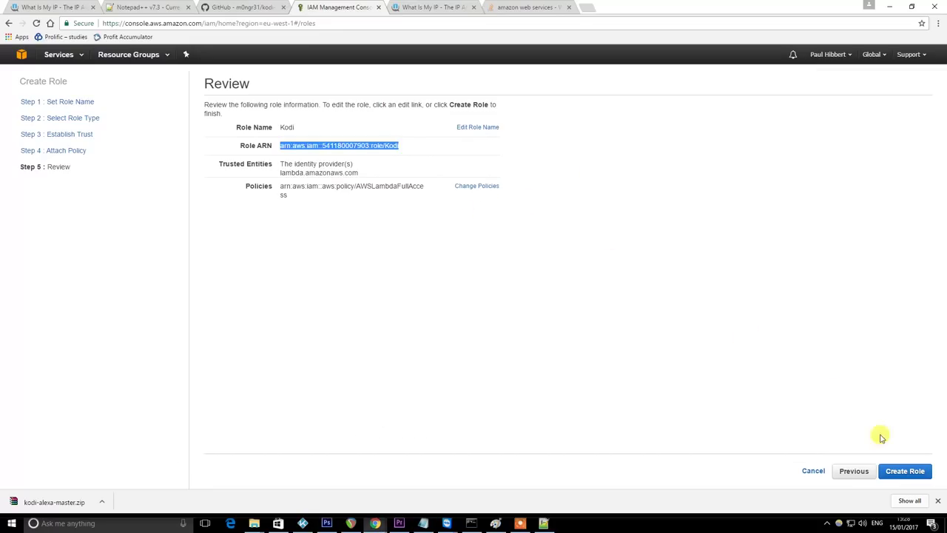
{"action": "left_click", "coordinate": [904, 473]}
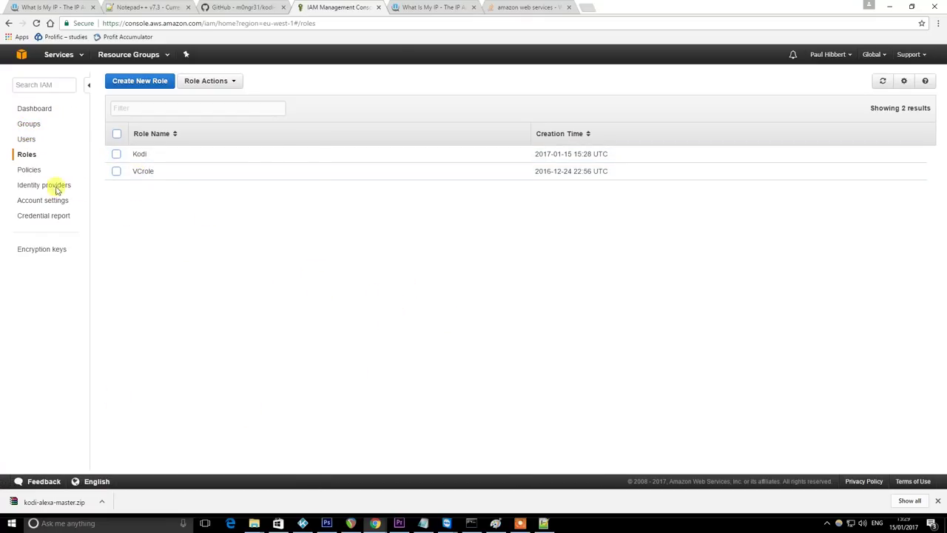
Download the kodi-alexa GitHub repository via Download ZIP and reveal kodi-alexa-master.zip in its folder
{"action": "left_click", "coordinate": [419, 523]}
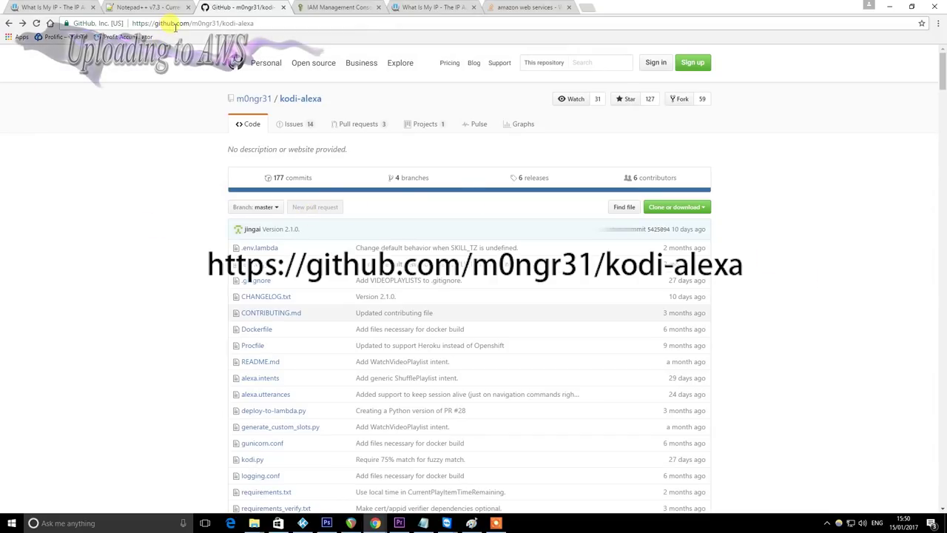
{"action": "left_click_drag", "start_coordinate": [192, 23], "coordinate": [268, 23]}
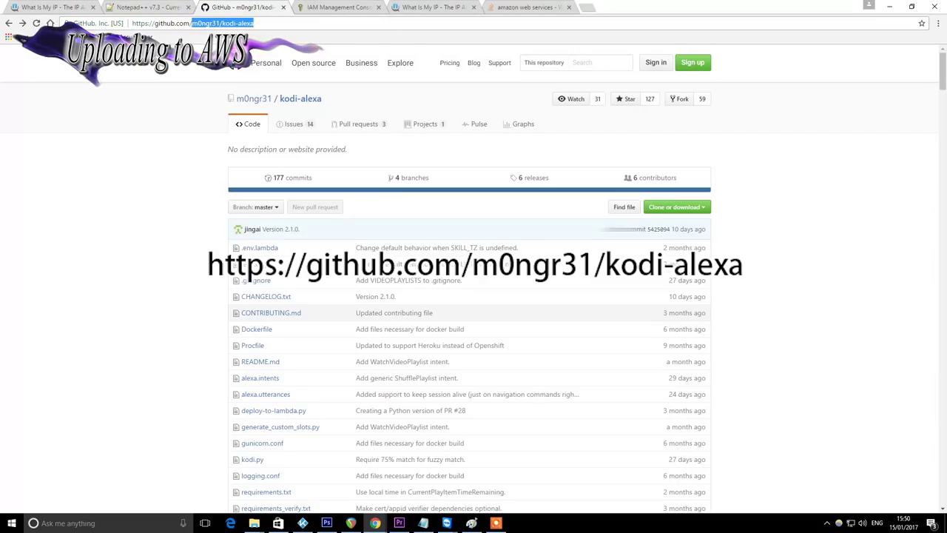
{"action": "left_click", "coordinate": [787, 165]}
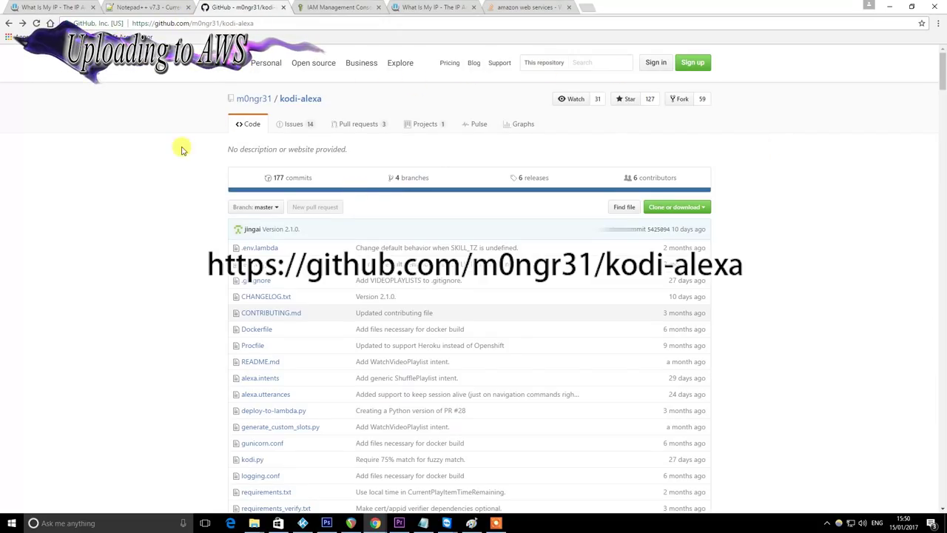
{"action": "scroll", "coordinate": [803, 207], "scroll_direction": "down", "scroll_amount": 2}
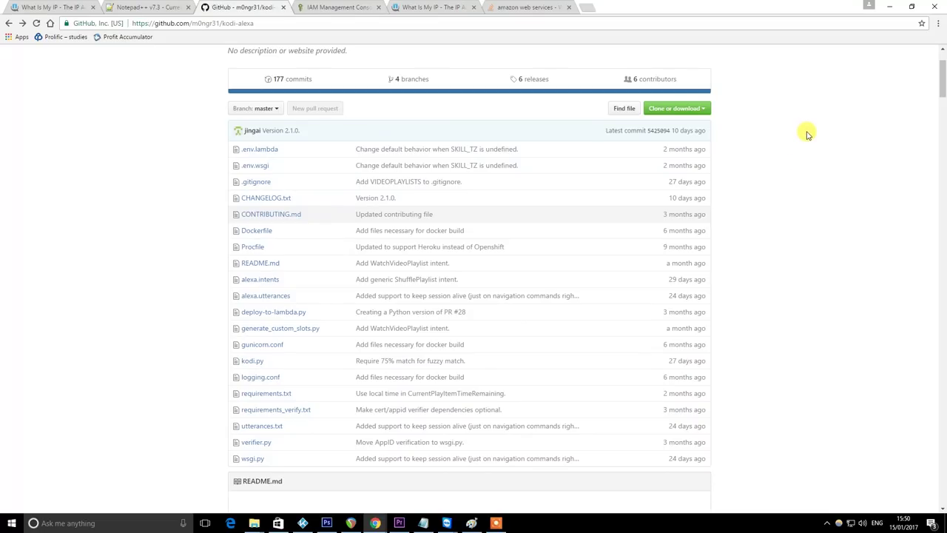
{"action": "left_click", "coordinate": [706, 109]}
{"action": "left_click", "coordinate": [672, 185]}
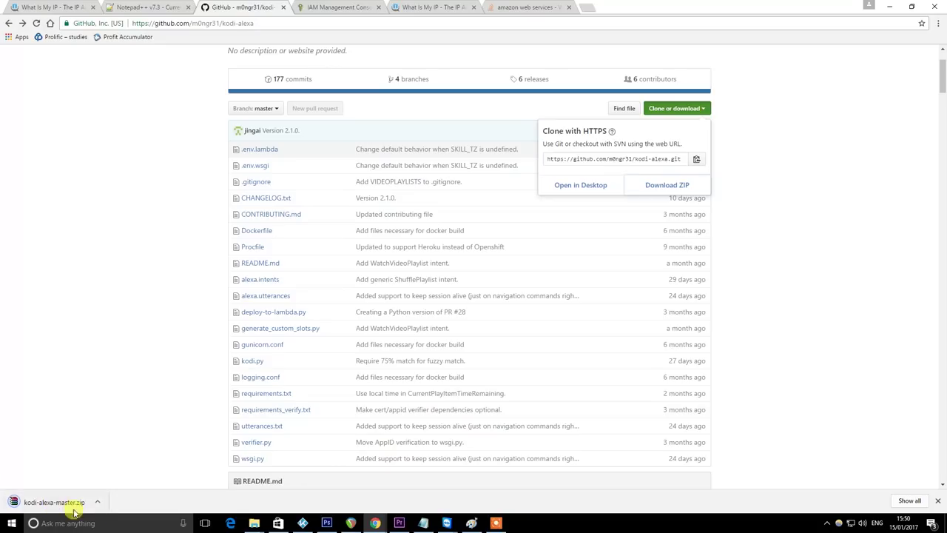
{"action": "left_click", "coordinate": [102, 504]}
{"action": "left_click", "coordinate": [136, 469]}
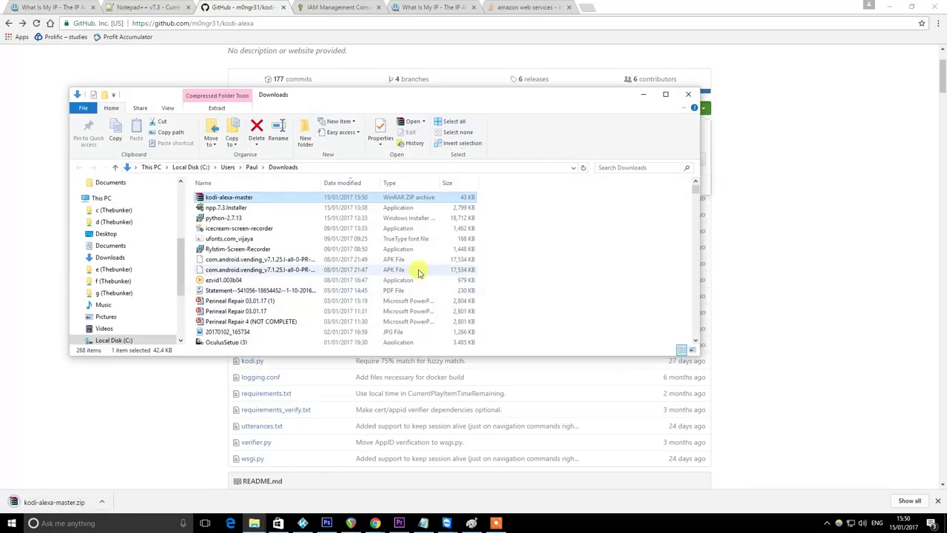
Move kodi-alexa-master.zip into a new desktop folder named Kodi Alexa
{"action": "right_click", "coordinate": [235, 197]}
{"action": "left_click", "coordinate": [256, 357]}
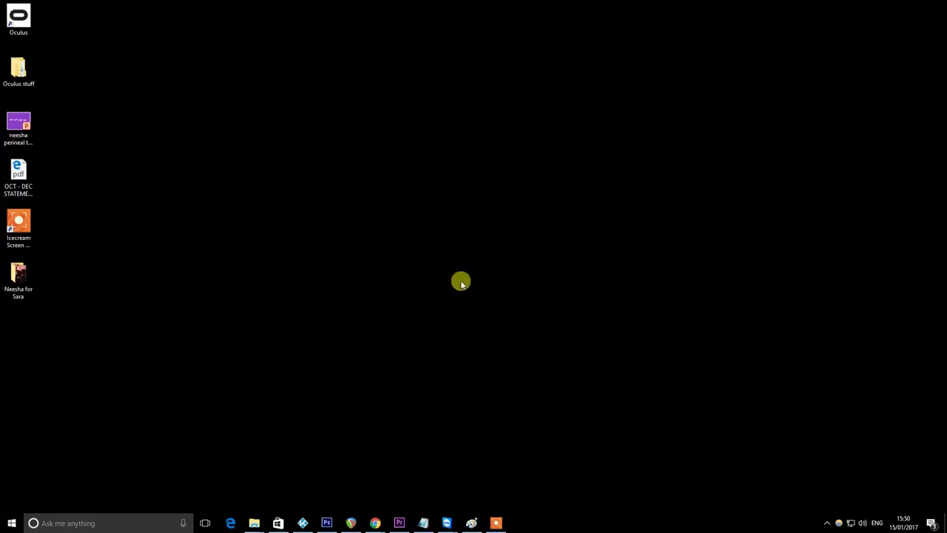
{"action": "right_click", "coordinate": [398, 260]}
{"action": "mouse_move", "coordinate": [429, 365]}
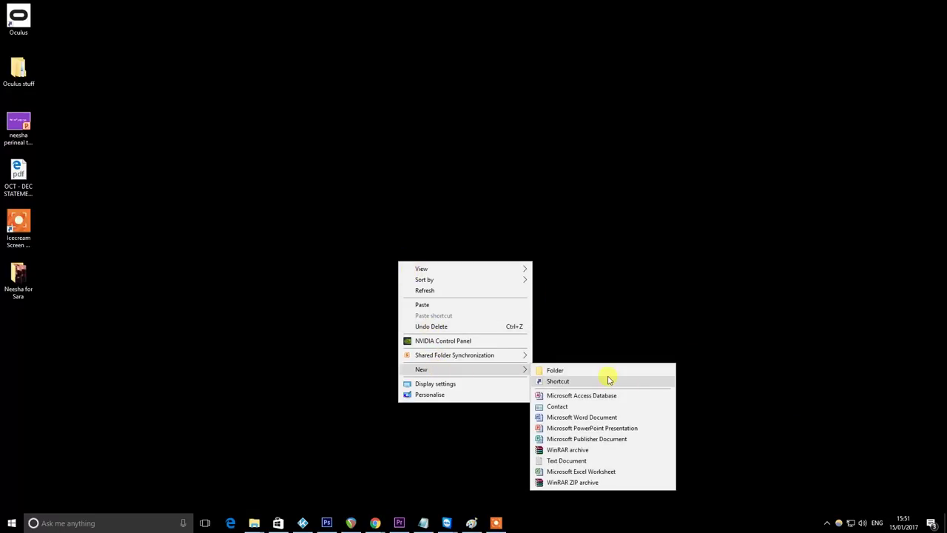
{"action": "left_click", "coordinate": [603, 370]}
{"action": "type", "text": "Kodi"}
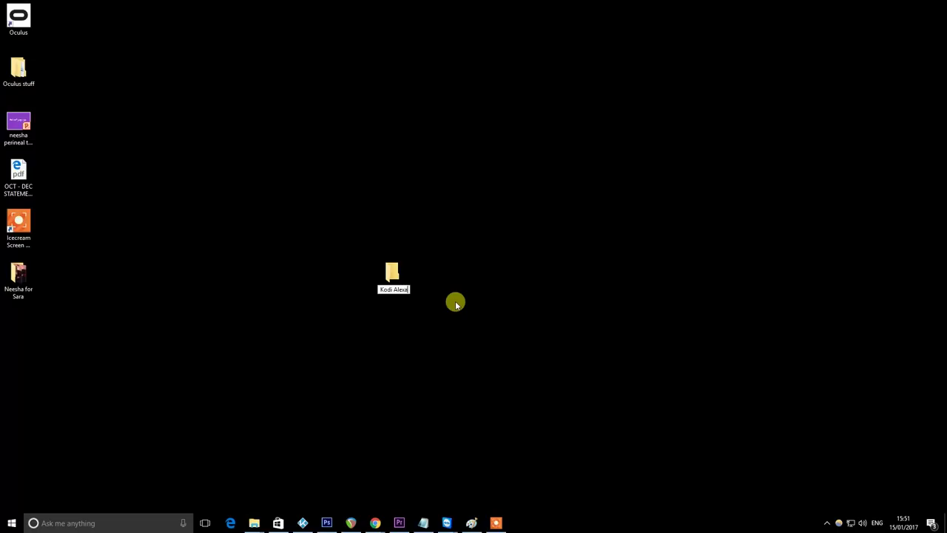
{"action": "type", "text": " Alexa"}
{"action": "double_click", "coordinate": [392, 274]}
{"action": "right_click", "coordinate": [477, 269]}
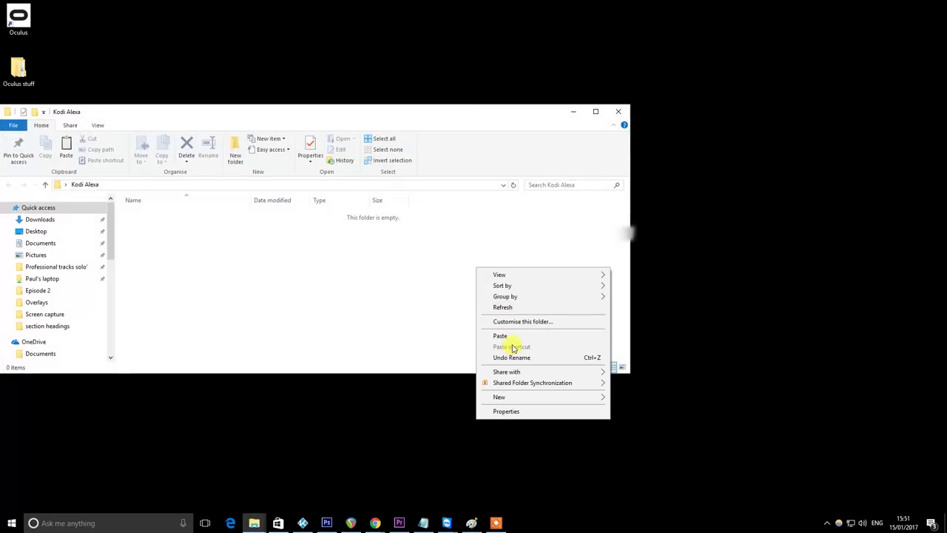
{"action": "left_click", "coordinate": [504, 336]}
Extract the zip there, open kodi-alexa-master maximized, and select .env.lambda
{"action": "right_click", "coordinate": [151, 216]}
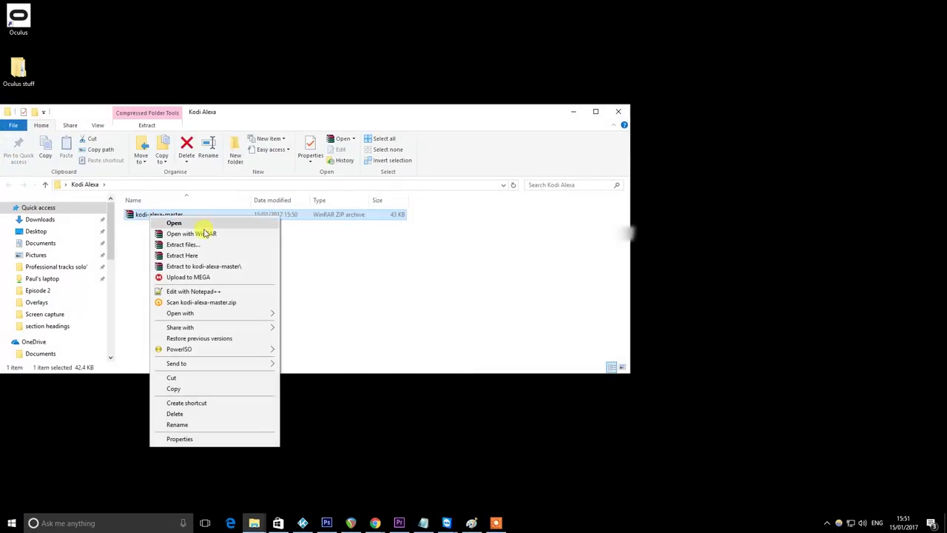
{"action": "left_click", "coordinate": [189, 254]}
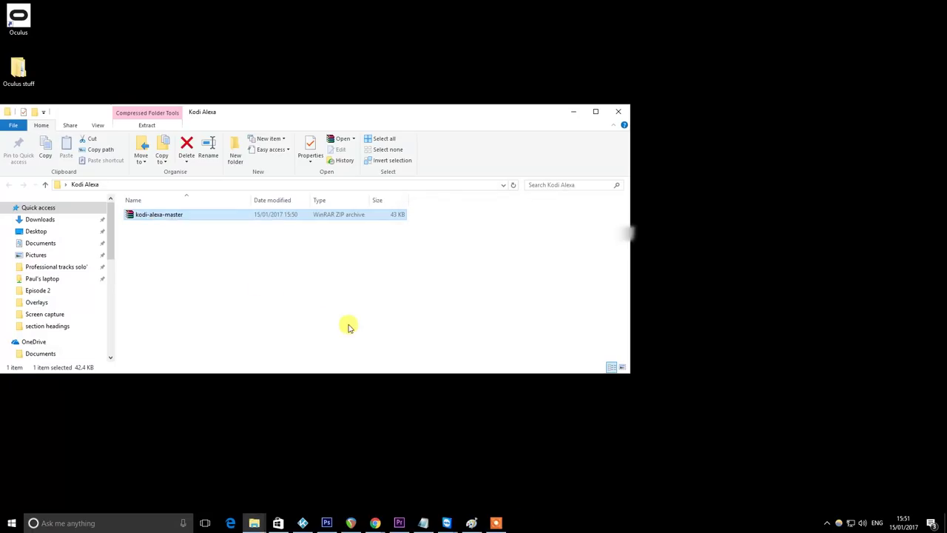
{"action": "double_click", "coordinate": [155, 225]}
{"action": "left_click_drag", "start_coordinate": [346, 124], "coordinate": [469, 89]}
{"action": "double_click", "coordinate": [469, 88]}
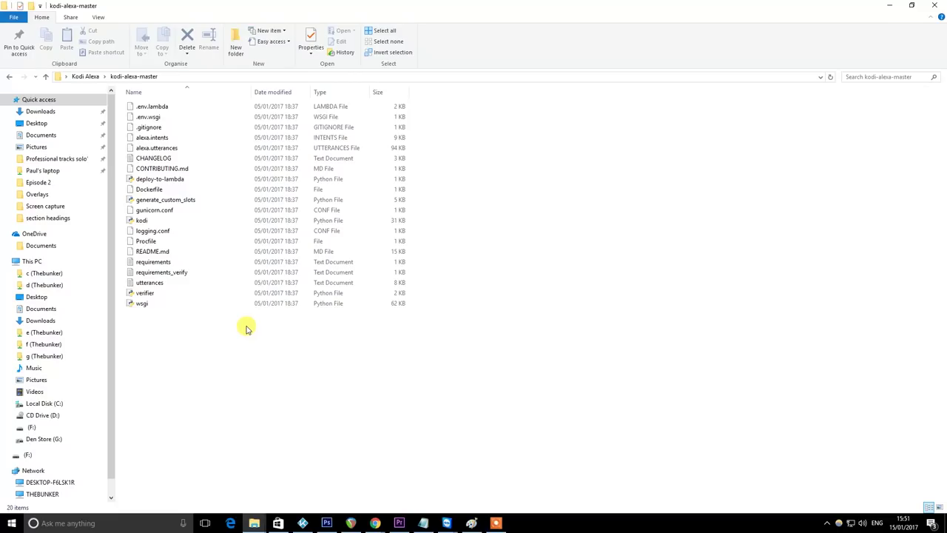
{"action": "mouse_move", "coordinate": [139, 107]}
{"action": "left_mouse_down"}
{"action": "mouse_move", "coordinate": [185, 131]}
{"action": "mouse_move", "coordinate": [165, 109]}
{"action": "left_mouse_up"}
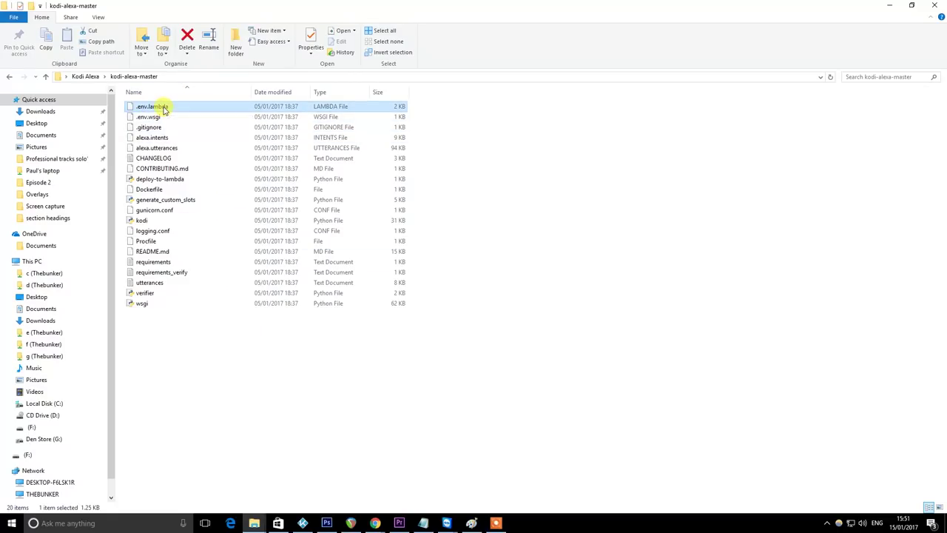
Open .env.lambda in Notepad++ and save a copy as .env with All types
{"action": "right_click", "coordinate": [163, 107]}
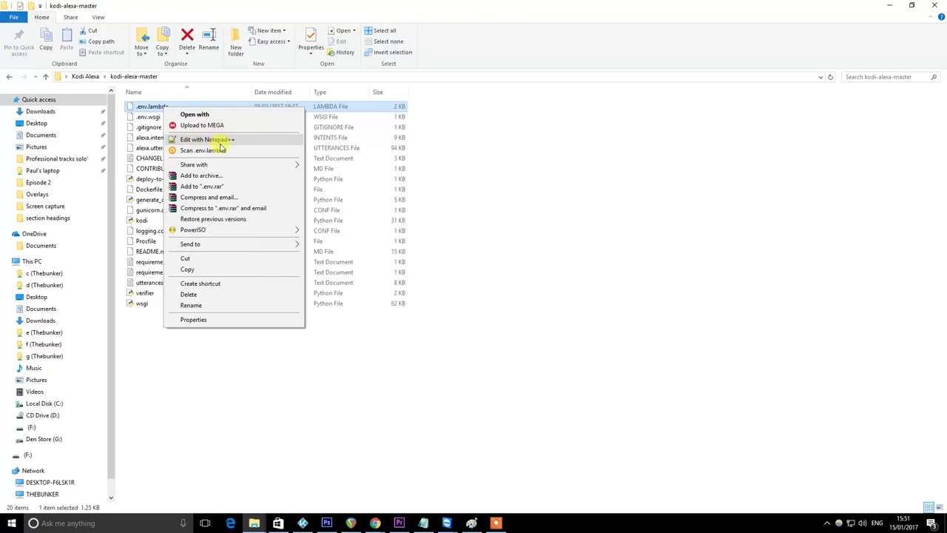
{"action": "left_click", "coordinate": [219, 141]}
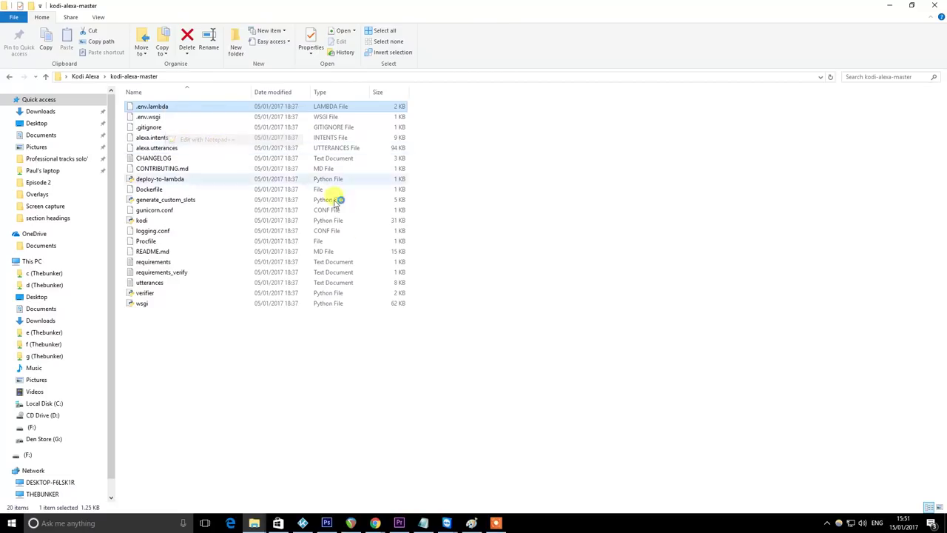
{"action": "left_click", "coordinate": [9, 16]}
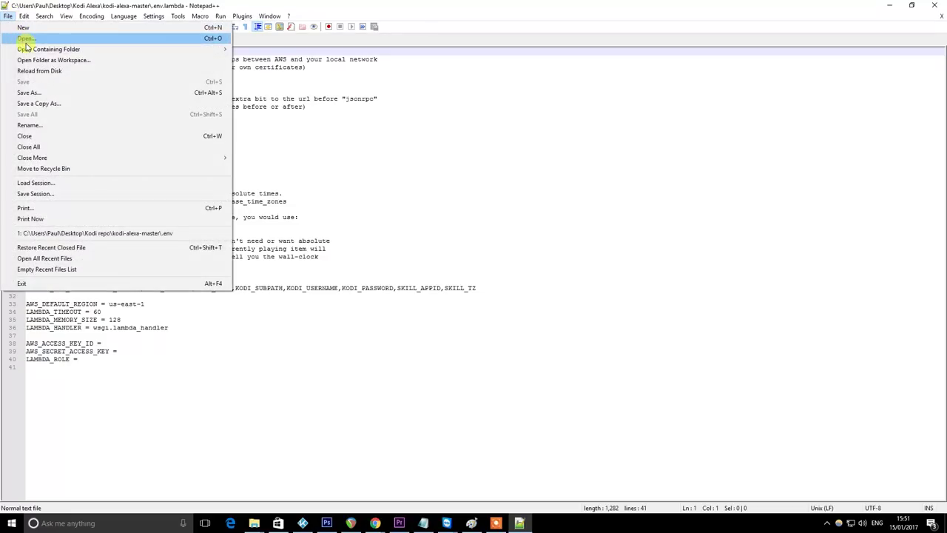
{"action": "left_click", "coordinate": [38, 94]}
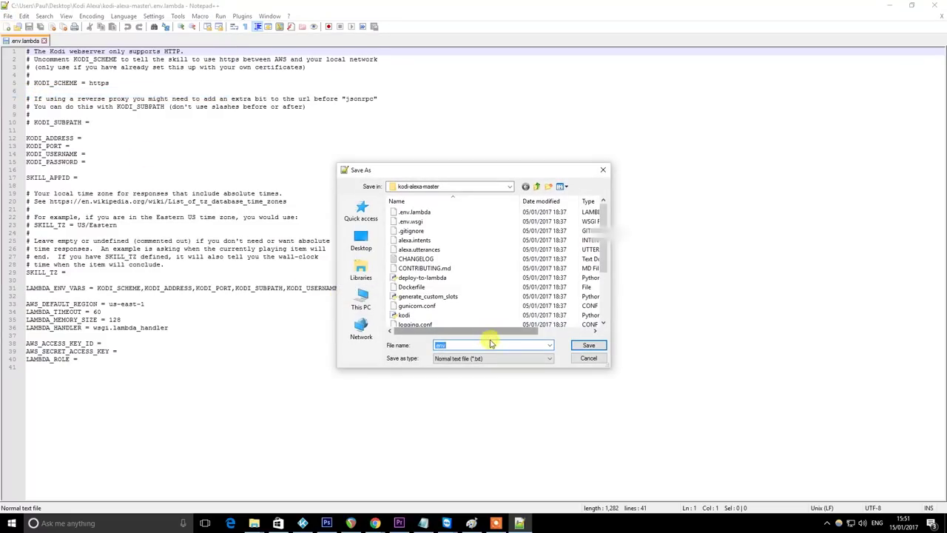
{"action": "left_click", "coordinate": [455, 359]}
{"action": "scroll", "coordinate": [483, 325], "scroll_direction": "up", "scroll_amount": 1}
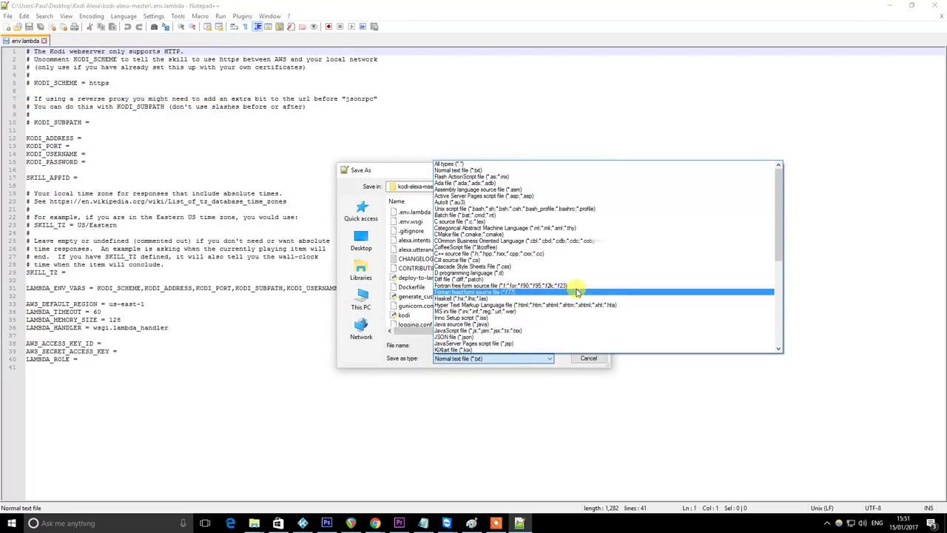
{"action": "left_click", "coordinate": [448, 164]}
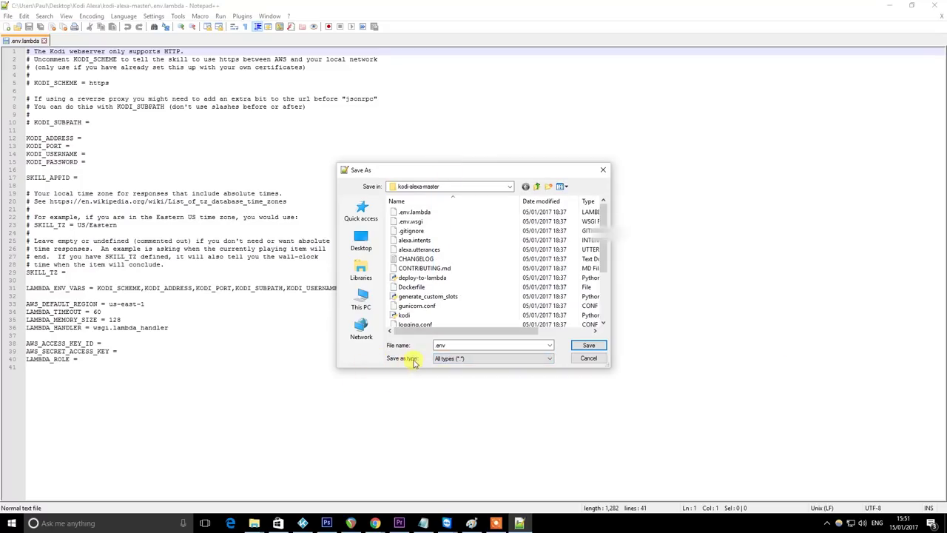
{"action": "left_click", "coordinate": [449, 345]}
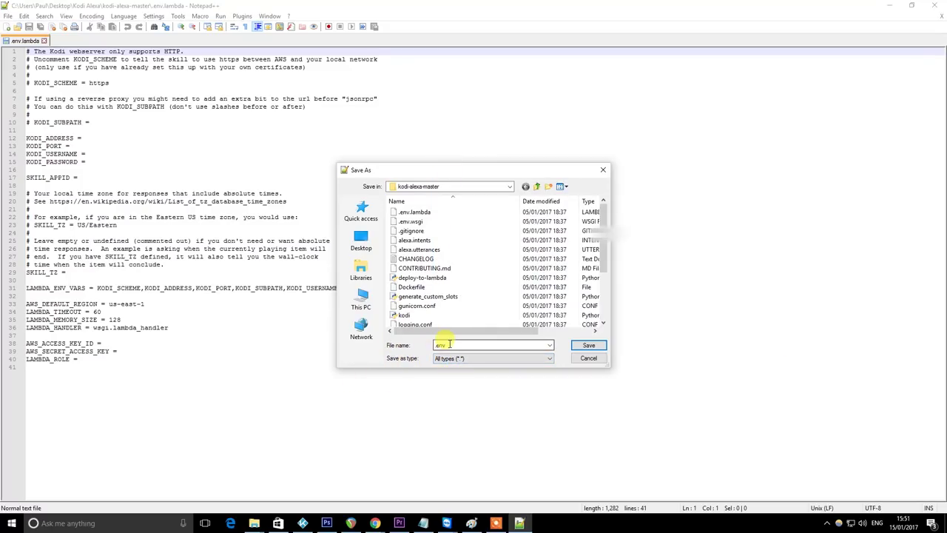
{"action": "left_click", "coordinate": [587, 345]}
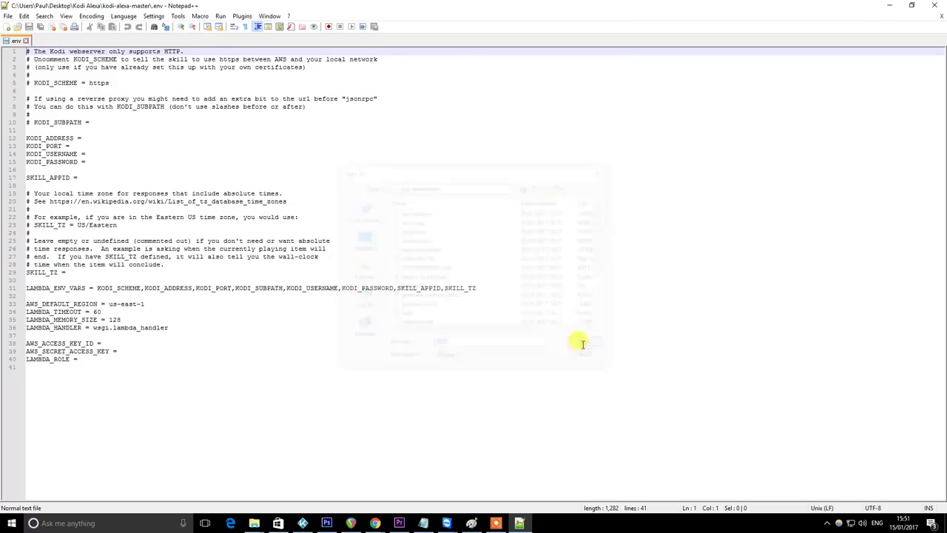
Reopen the new .env in Notepad++ at the KODI_ADDRESS line, then show Kodi's web server settings
{"action": "left_click", "coordinate": [934, 5]}
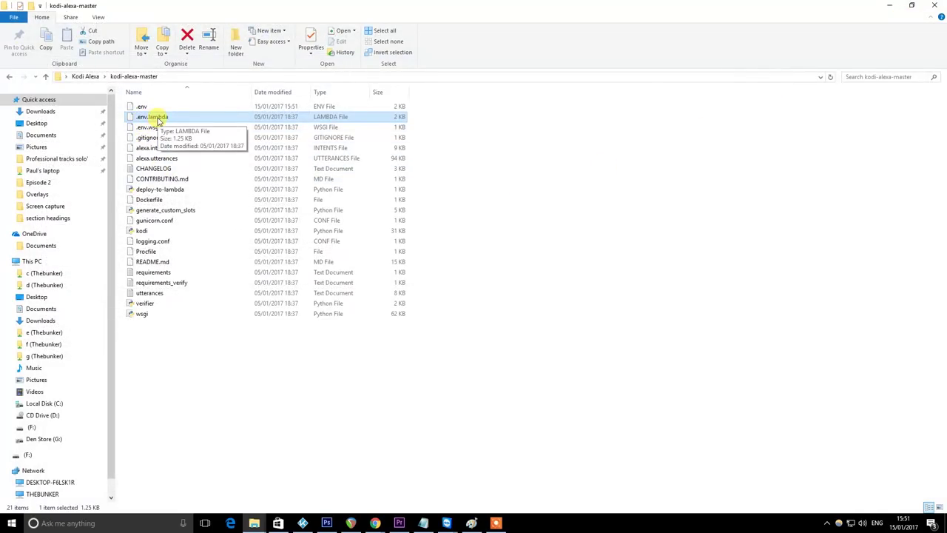
{"action": "left_click", "coordinate": [142, 107]}
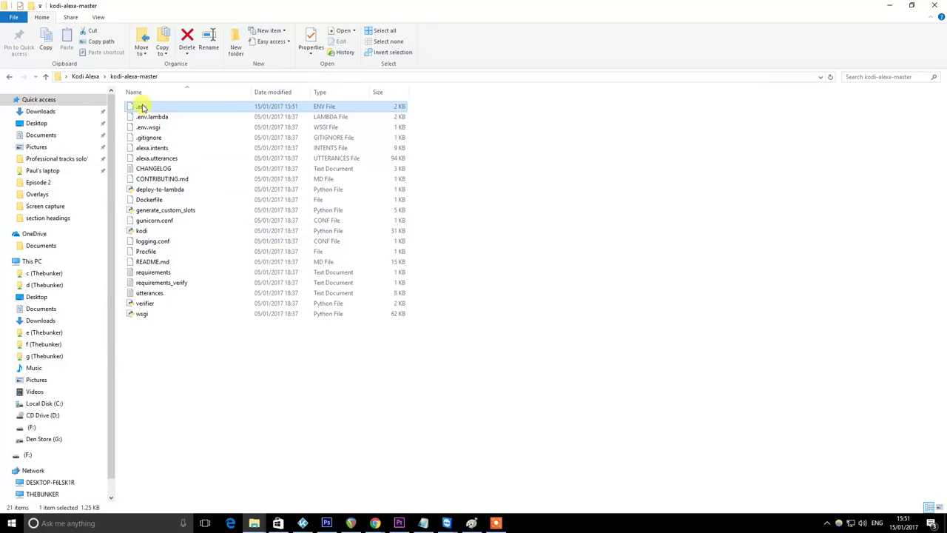
{"action": "right_click", "coordinate": [142, 107]}
{"action": "left_click", "coordinate": [196, 137]}
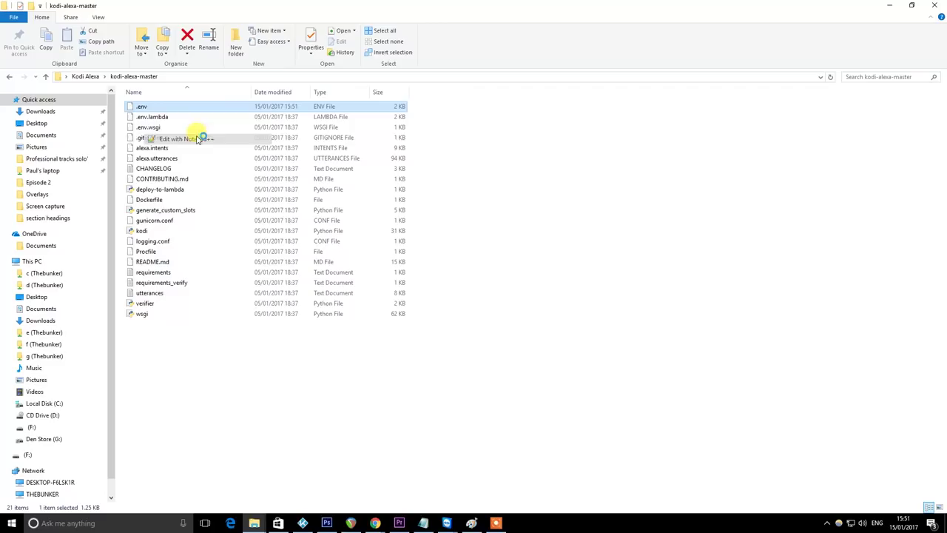
{"action": "left_click", "coordinate": [120, 137]}
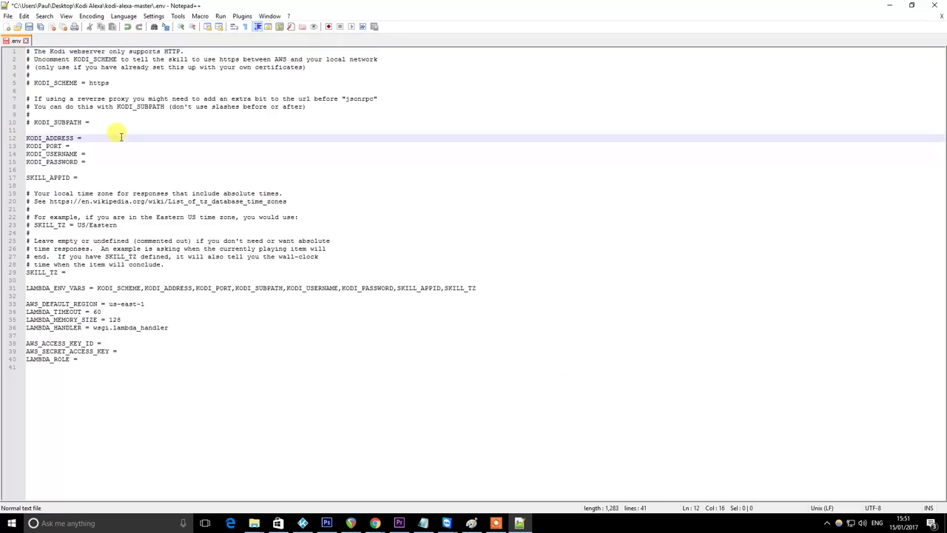
{"action": "left_click", "coordinate": [303, 519]}
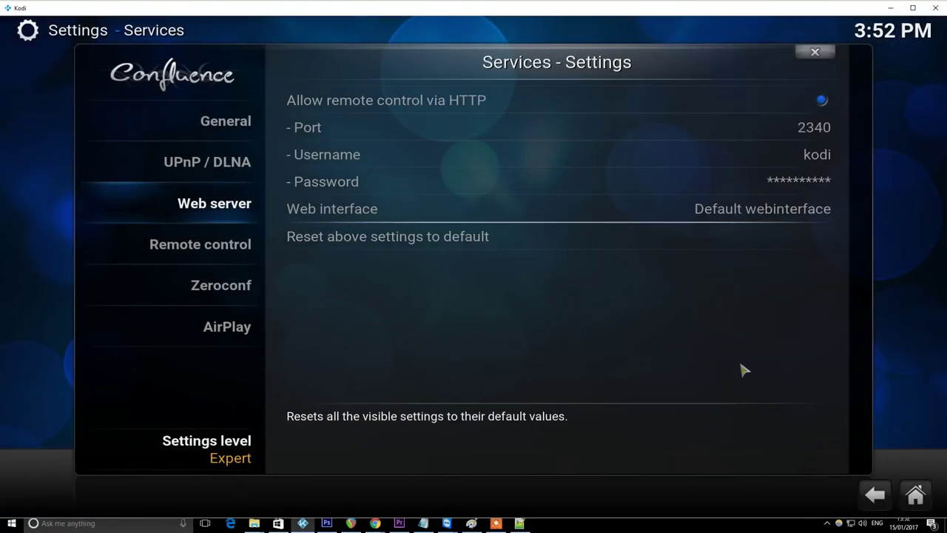
Return to .env in Notepad++, then bring up the Chrome window with the kodi-alexa repository
{"action": "key", "text": "alt+Tab"}
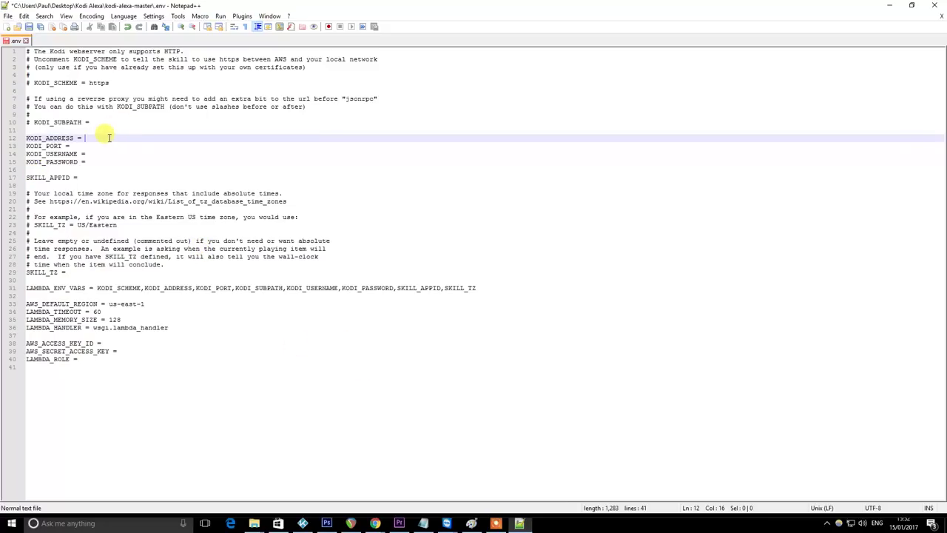
{"action": "left_click", "coordinate": [375, 524]}
{"action": "mouse_move", "coordinate": [340, 505]}
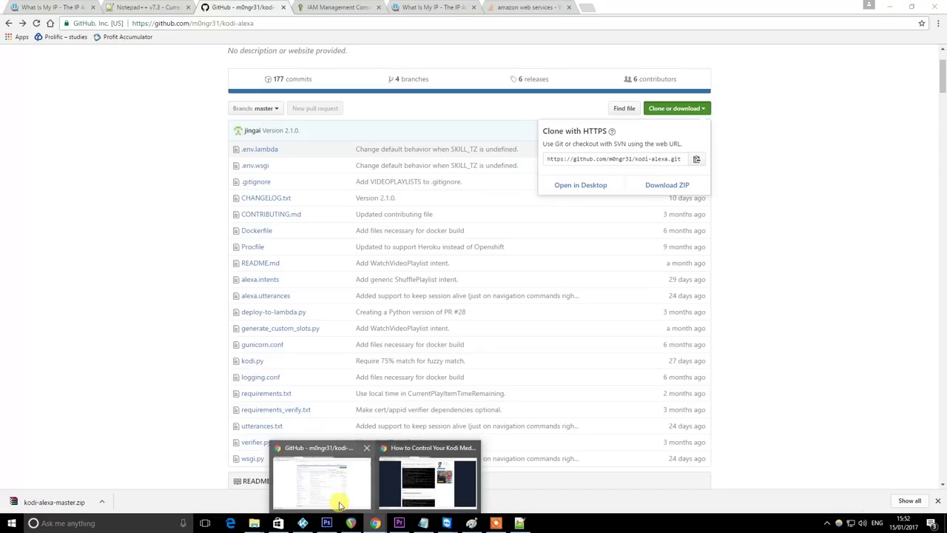